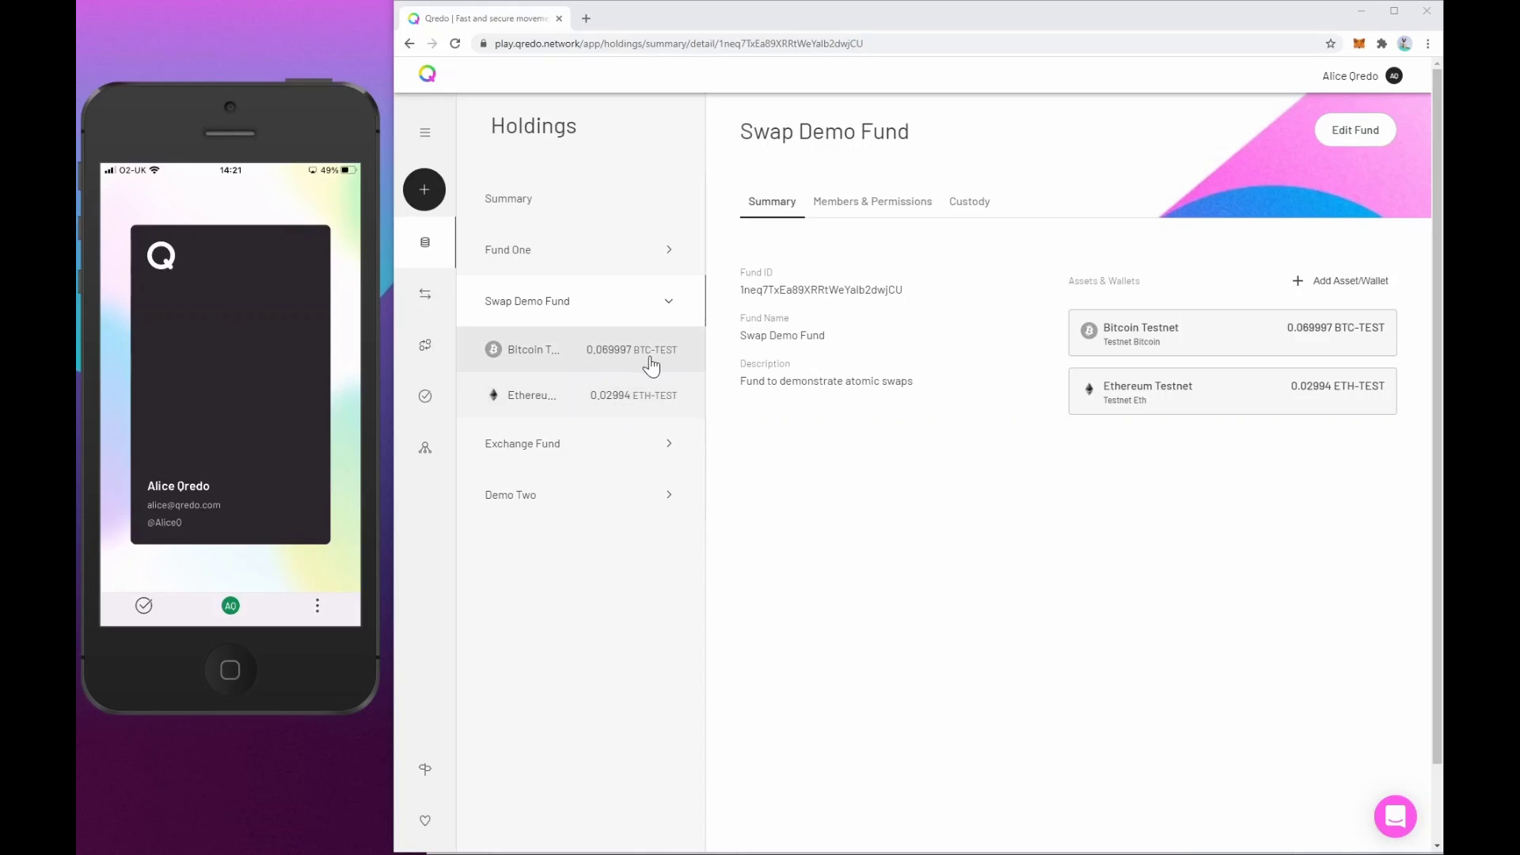
# - Open Bitcoin Testnet under Swap Demo Fund, then its Testnet Bitcoin wallet's transaction history
pyautogui.click(633, 360)
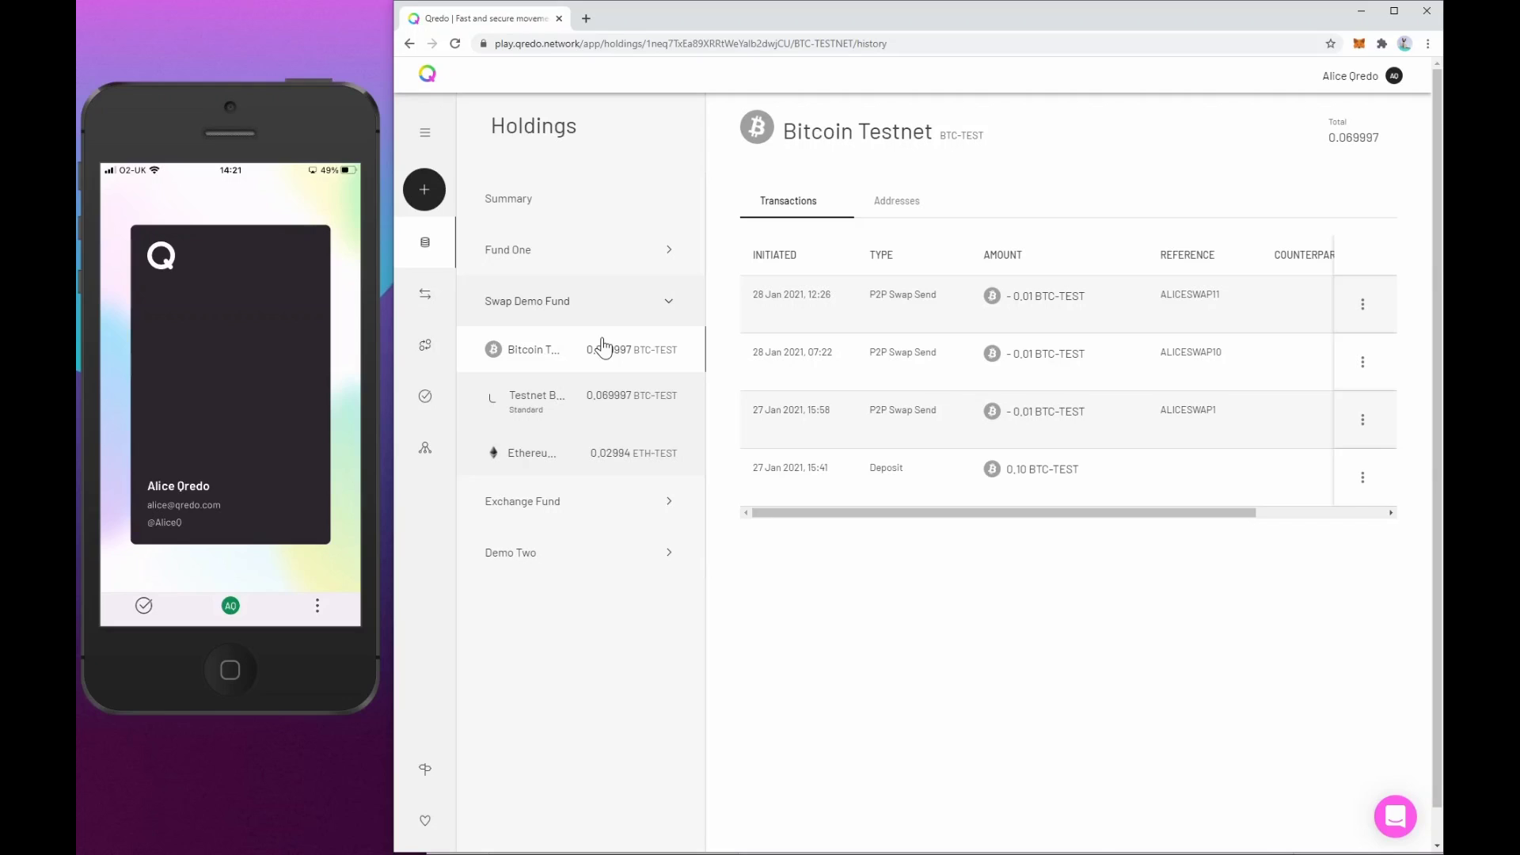
pyautogui.click(630, 410)
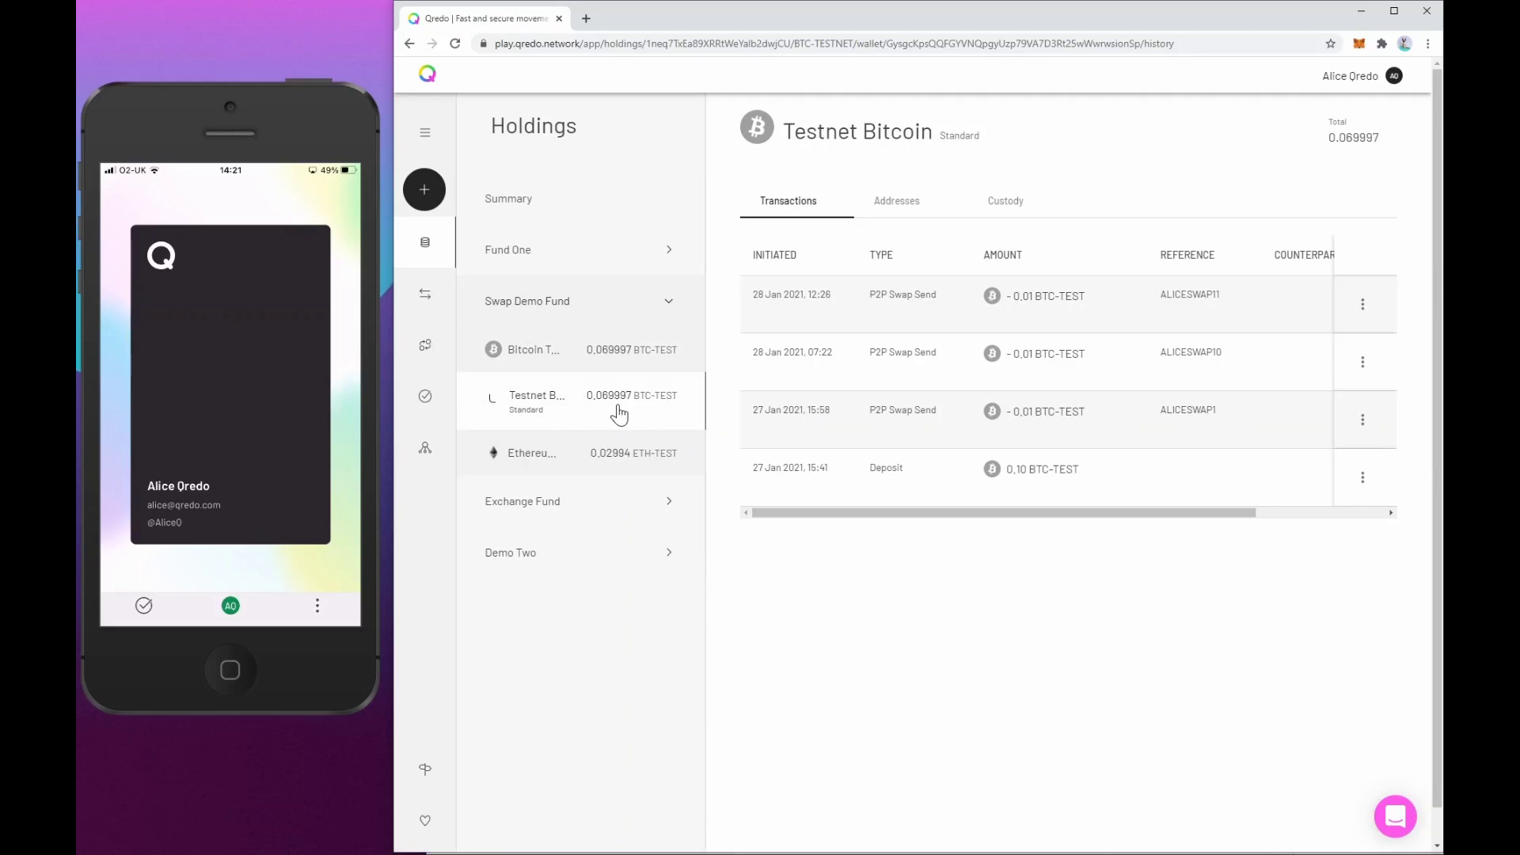
# - Start a new Atomic Swap quote selling Testnet Bitcoin, with Testnet Eth as the destination wallet
pyautogui.click(424, 189)
pyautogui.click(924, 448)
pyautogui.click(947, 585)
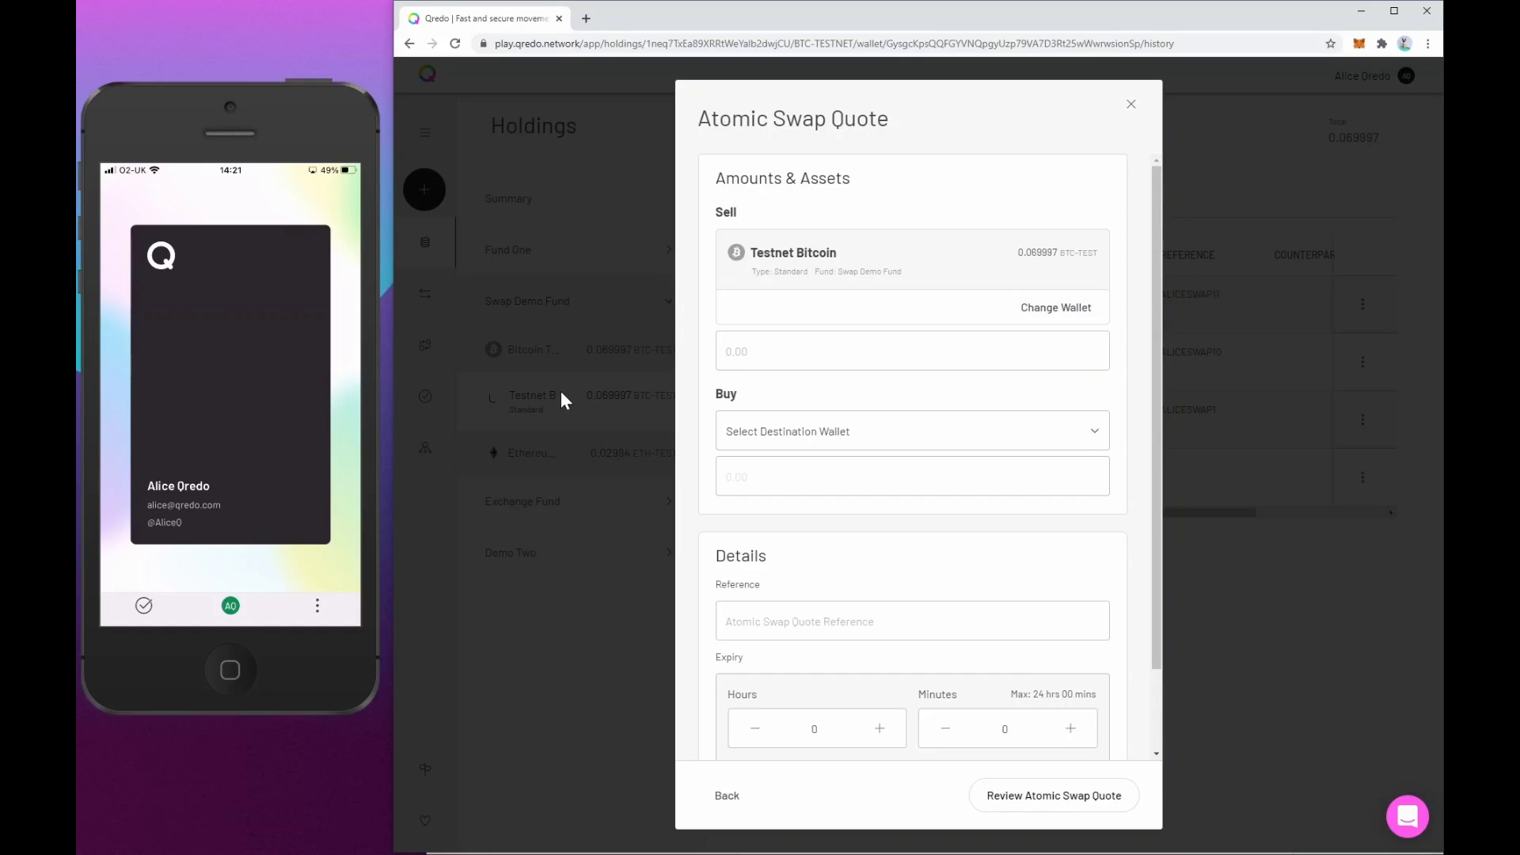
pyautogui.click(1085, 440)
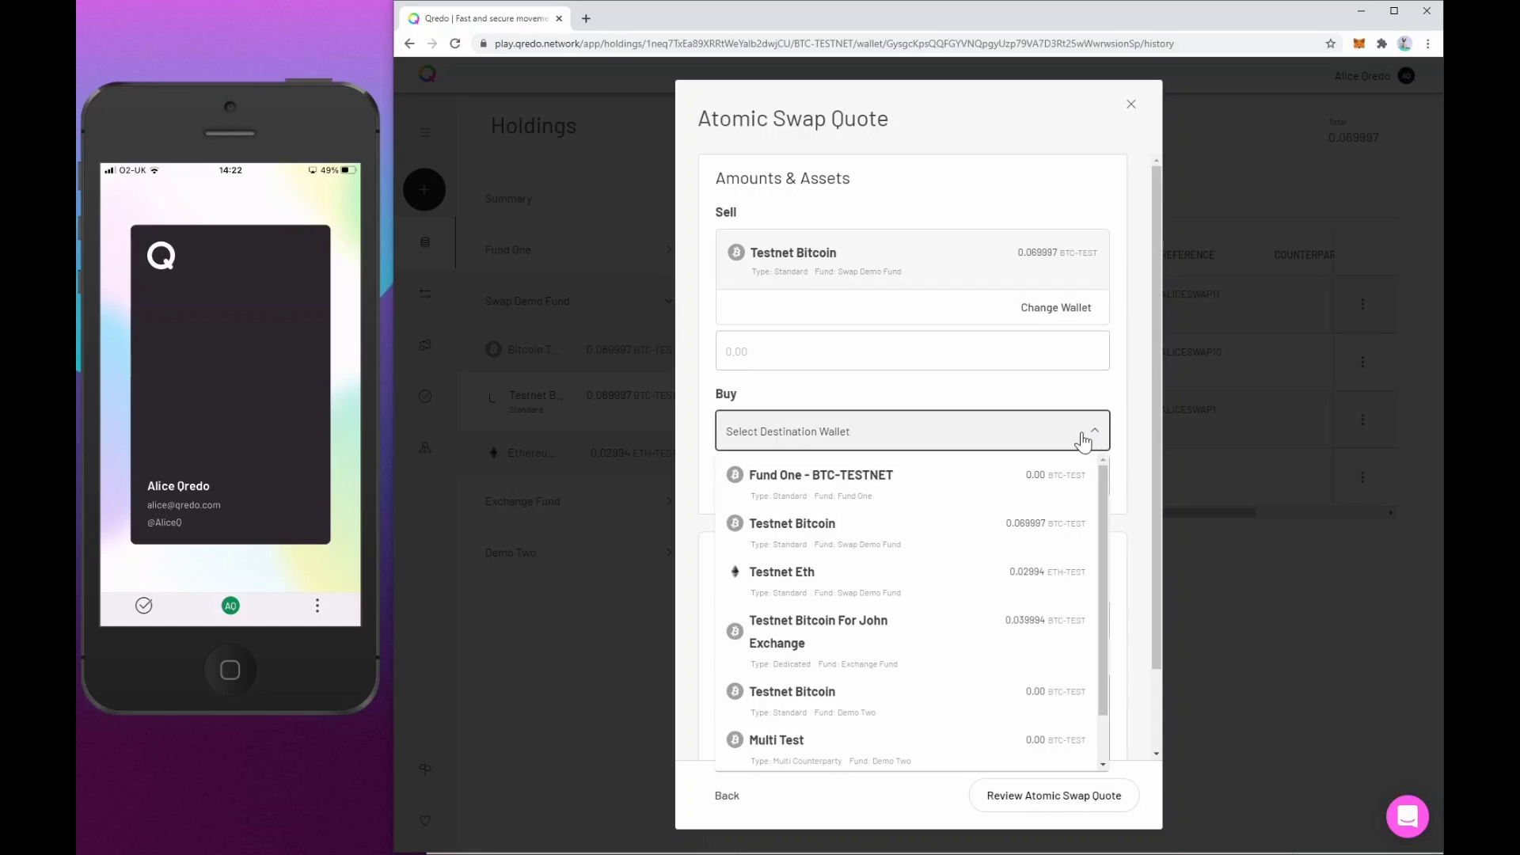
pyautogui.click(982, 586)
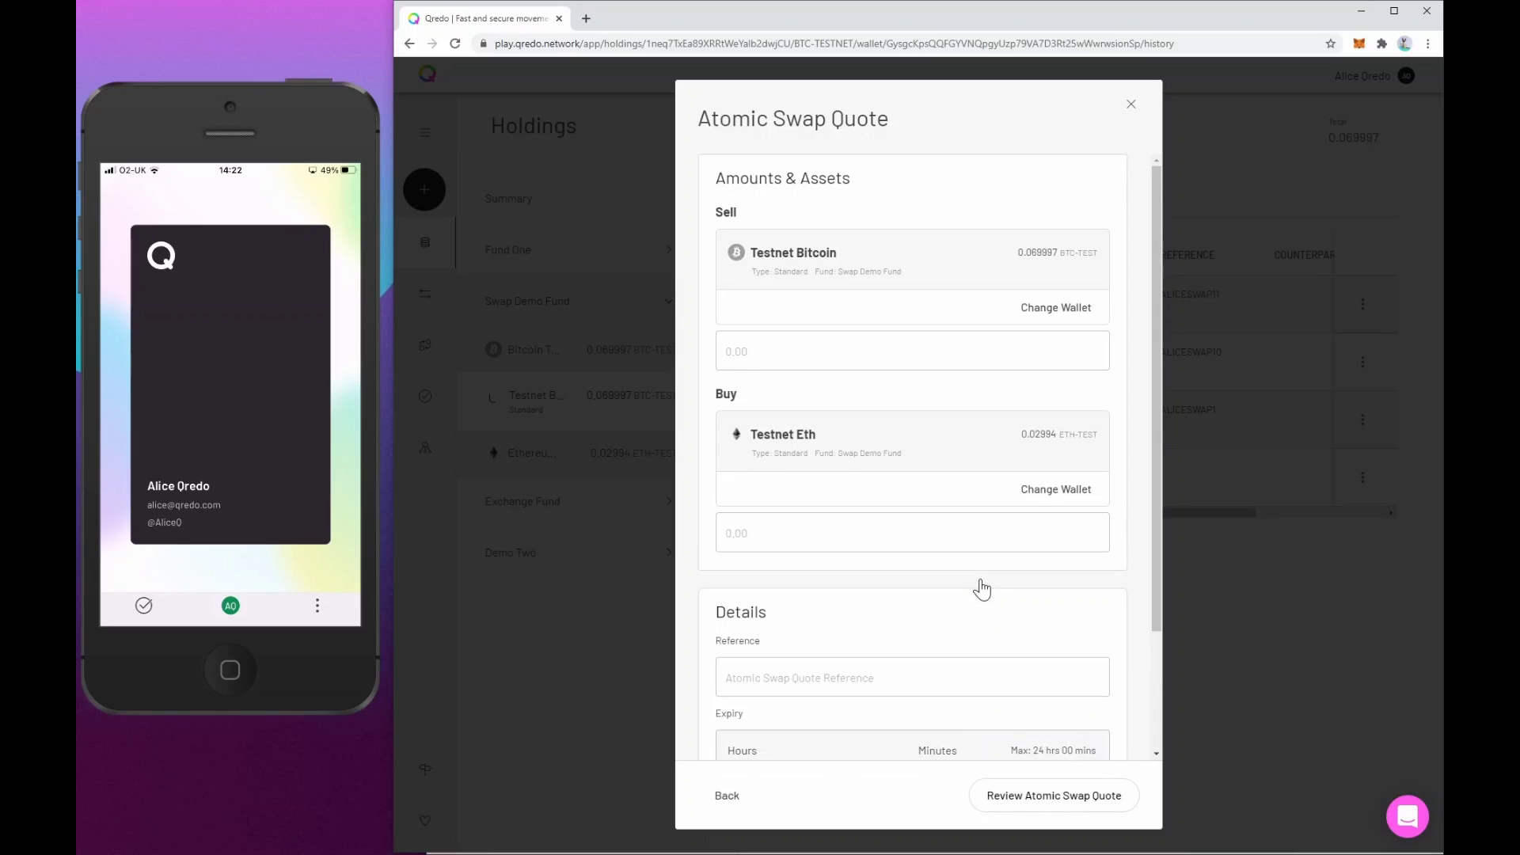
# - Enter 0.01 BTC-TEST to sell and 0.35 ETH-TEST to buy, highlighting the Qredo fee
pyautogui.click(827, 353)
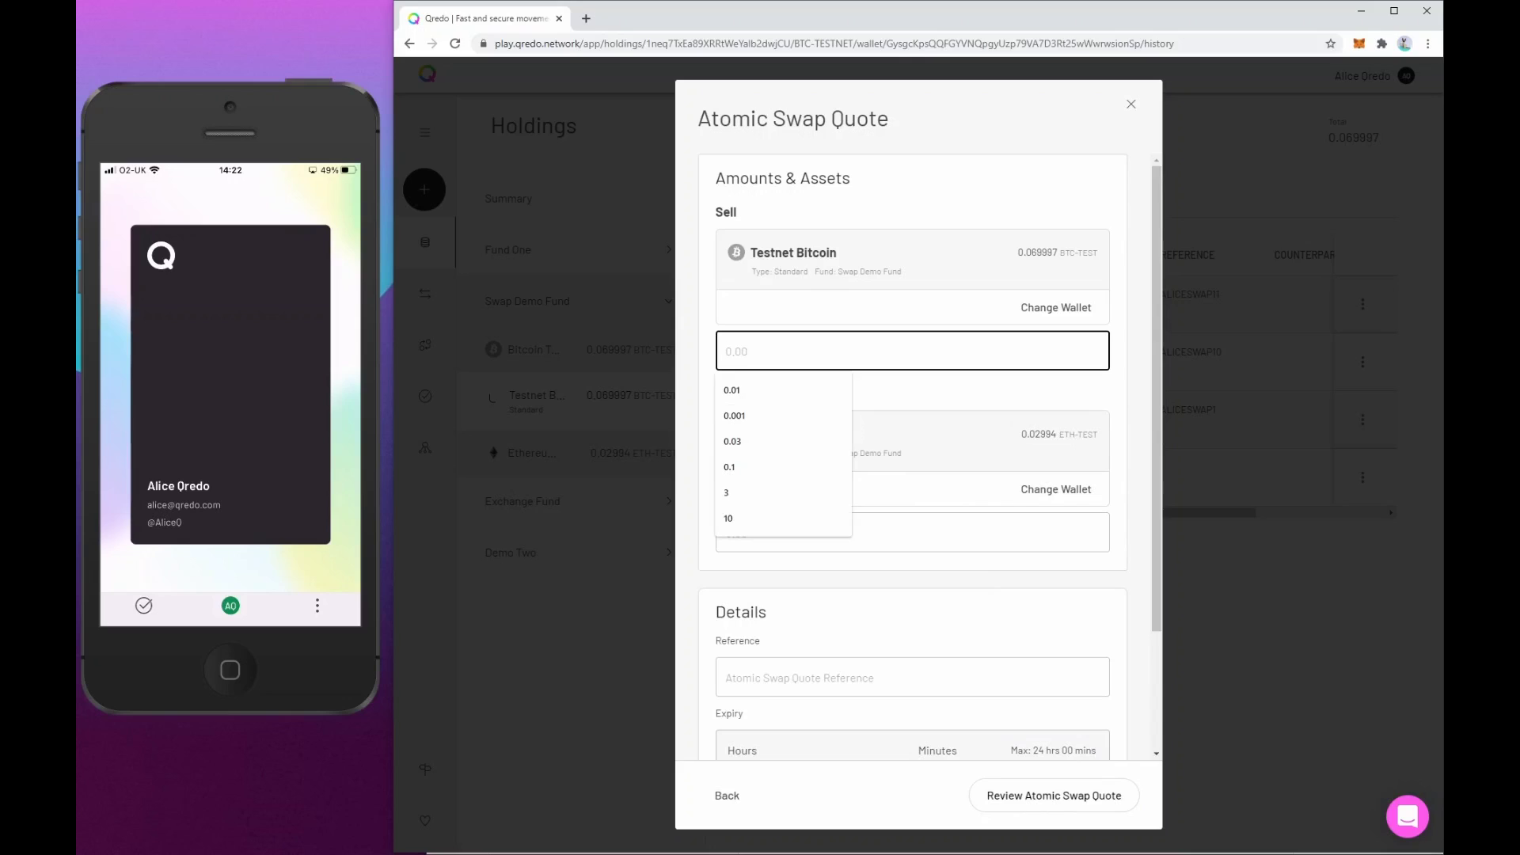
pyautogui.write('0.01')
pyautogui.click(726, 533)
pyautogui.write('0.0')
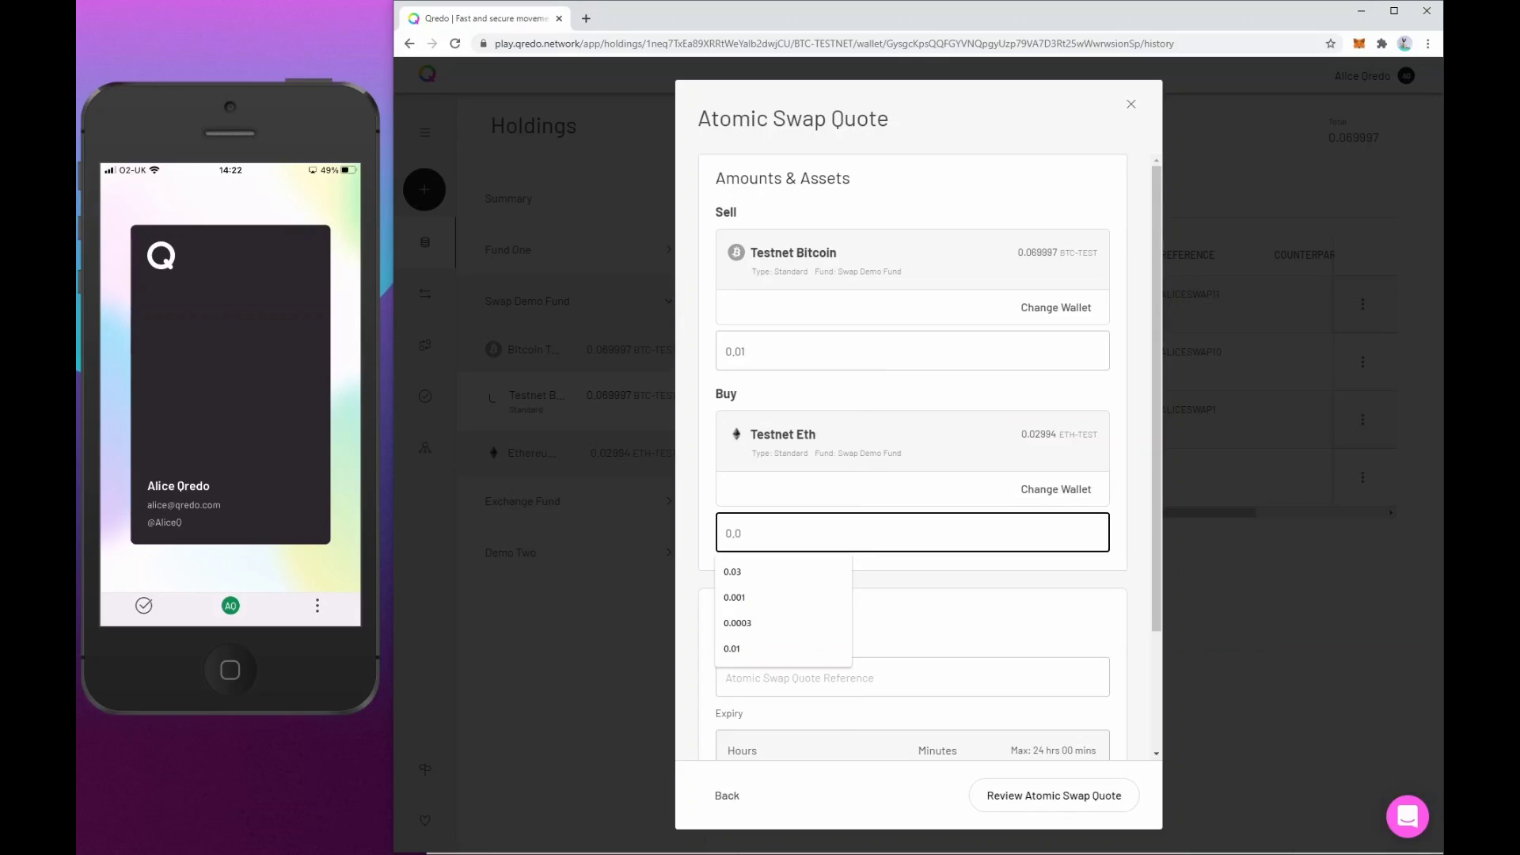
pyautogui.press('BackSpace')
pyautogui.write('35')
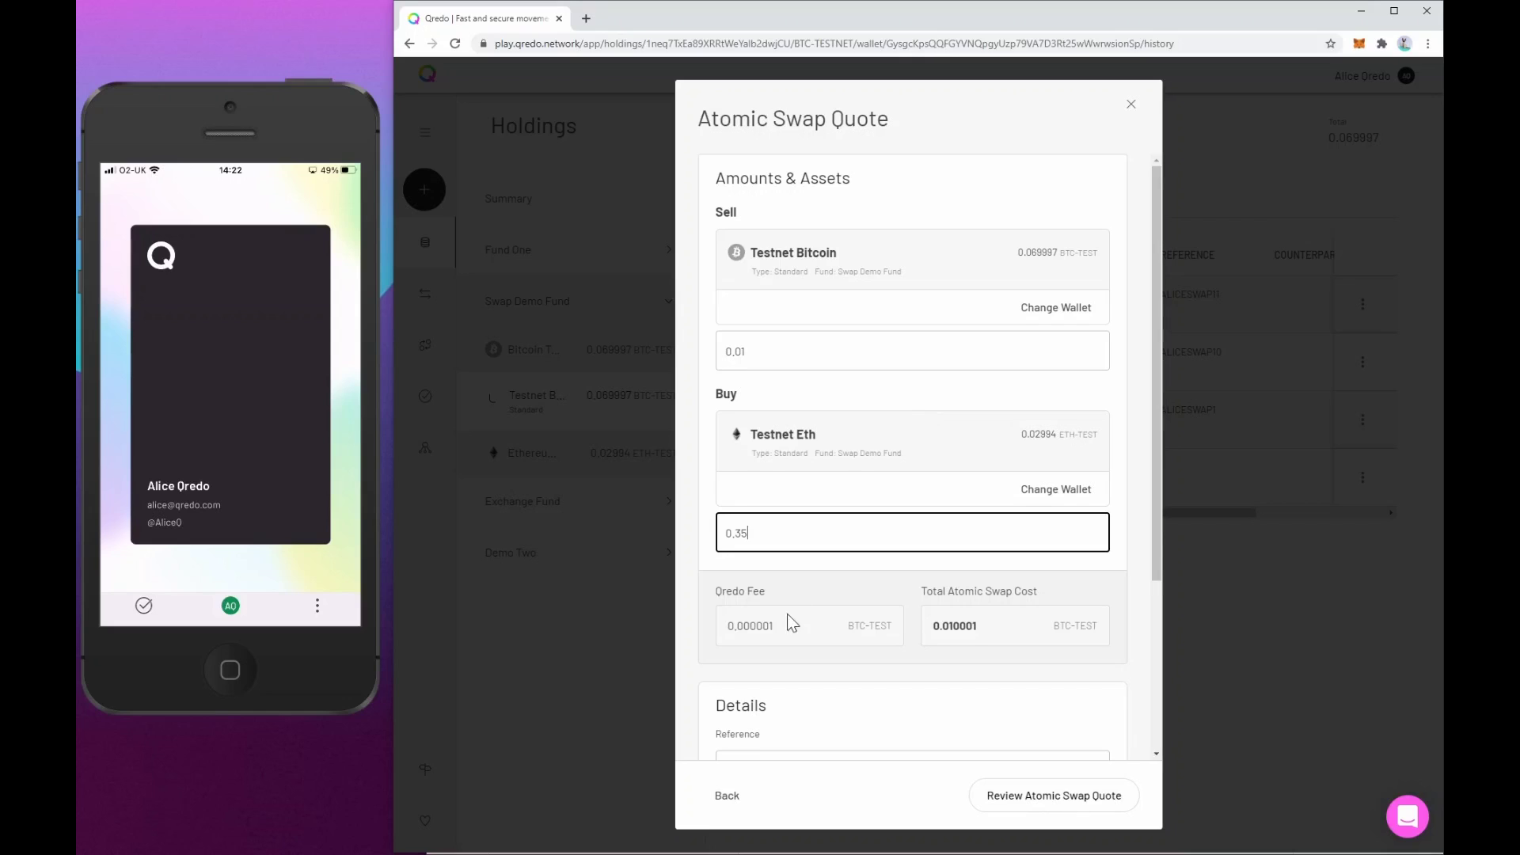
pyautogui.moveTo(785, 626); pyautogui.dragTo(730, 625)
pyautogui.click(729, 625)
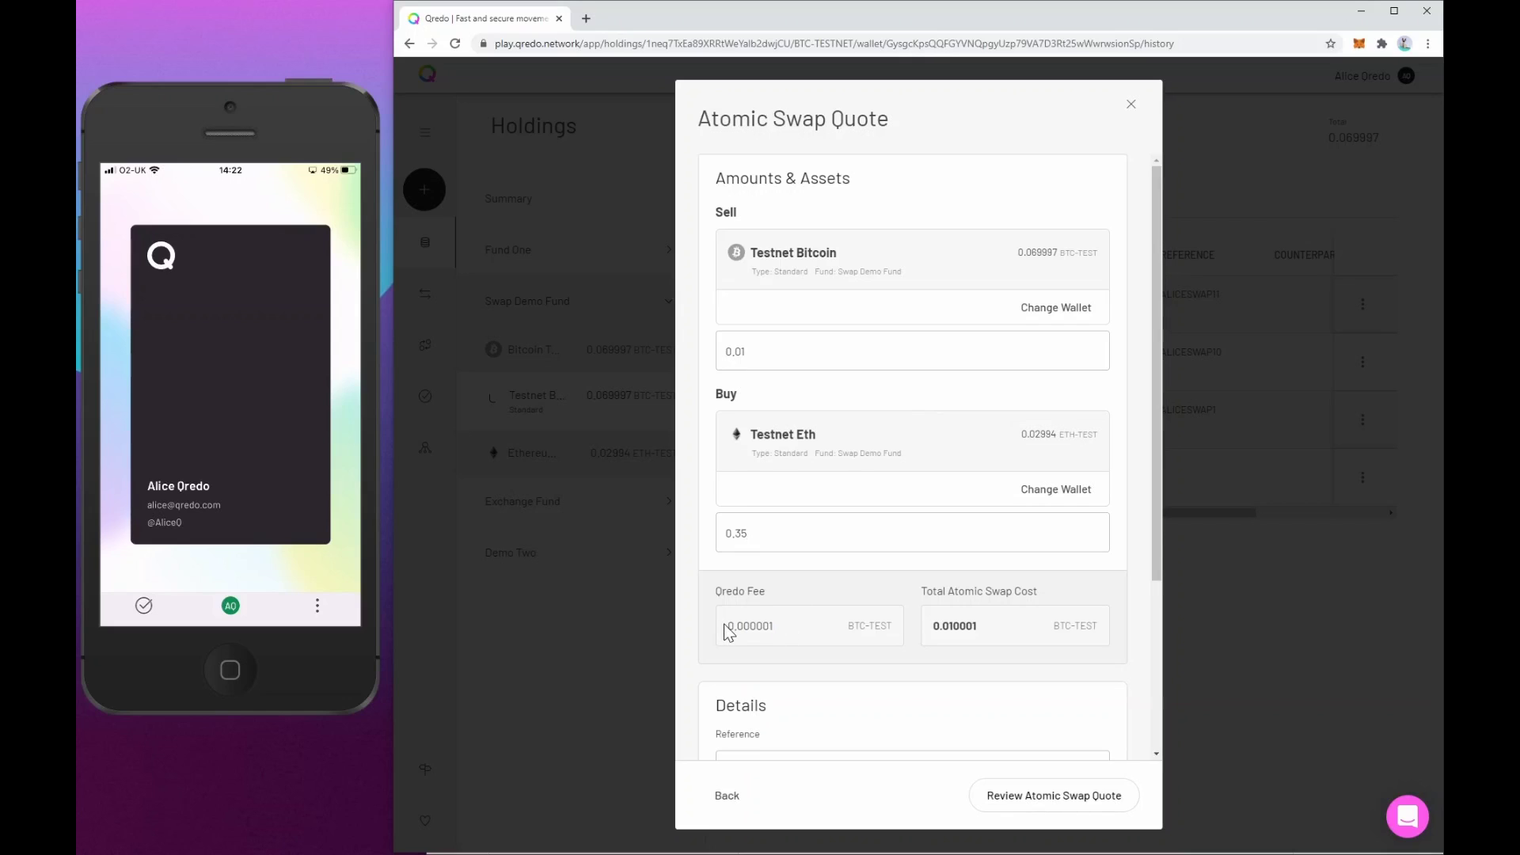
pyautogui.doubleClick(729, 625)
# - Fill in ALICESWAP400 as the swap quote's reference
pyautogui.scroll(-2, 855, 596)
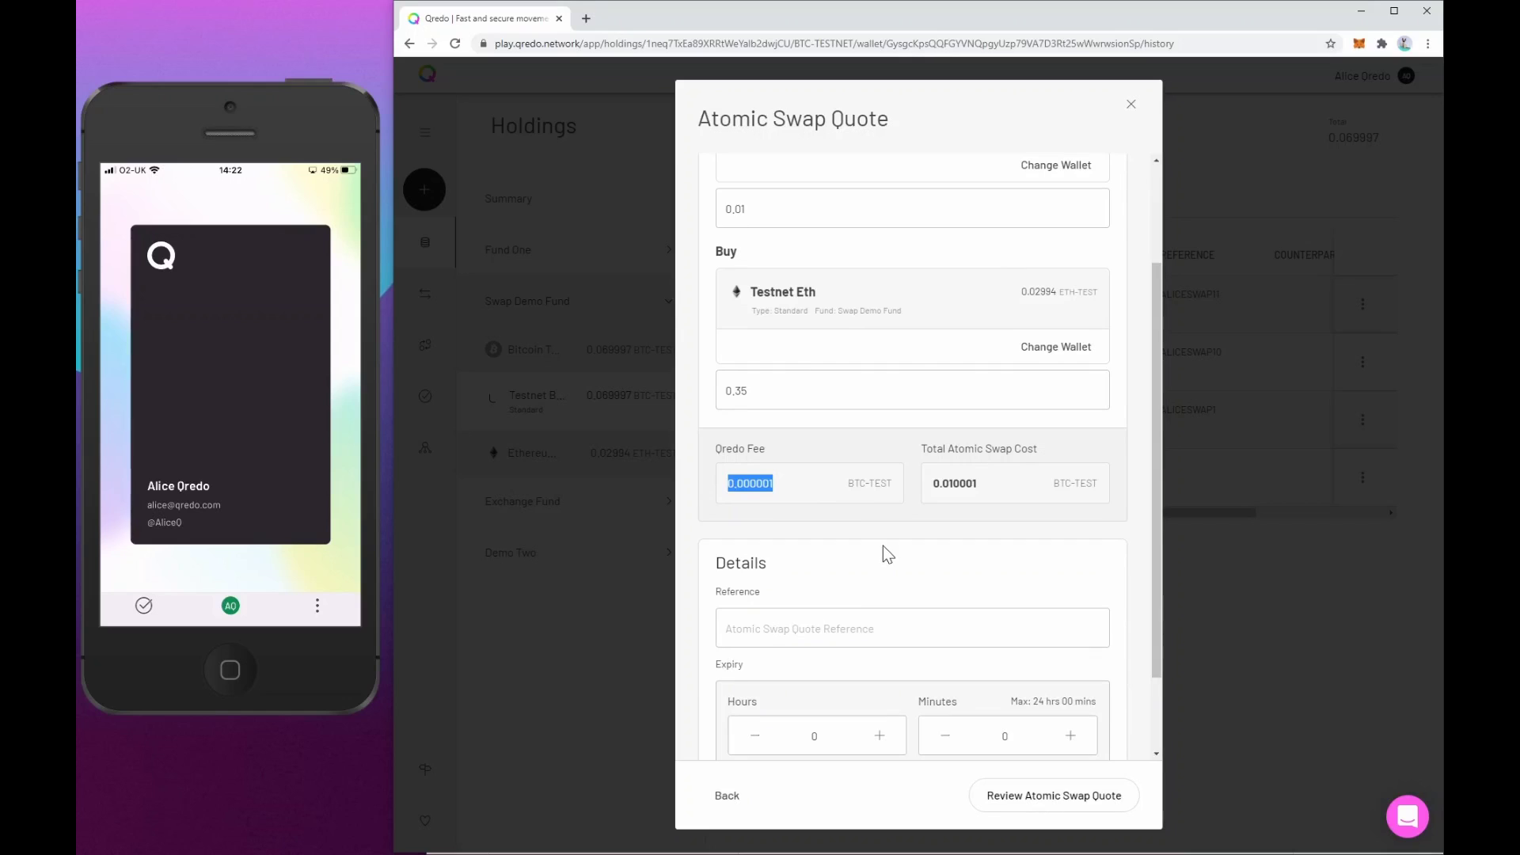
pyautogui.click(726, 629)
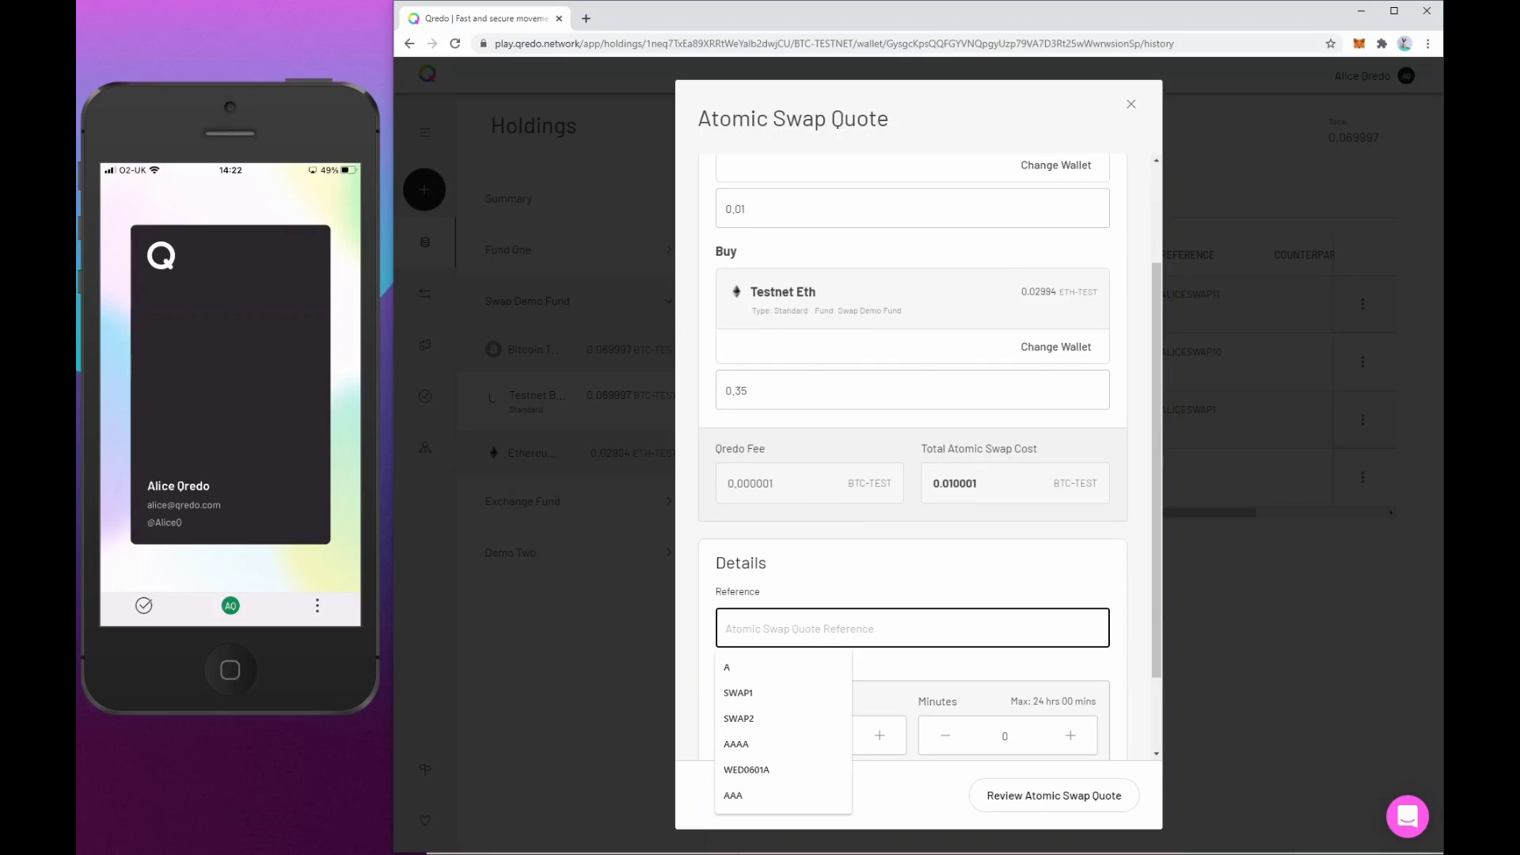
pyautogui.write('ALICE')
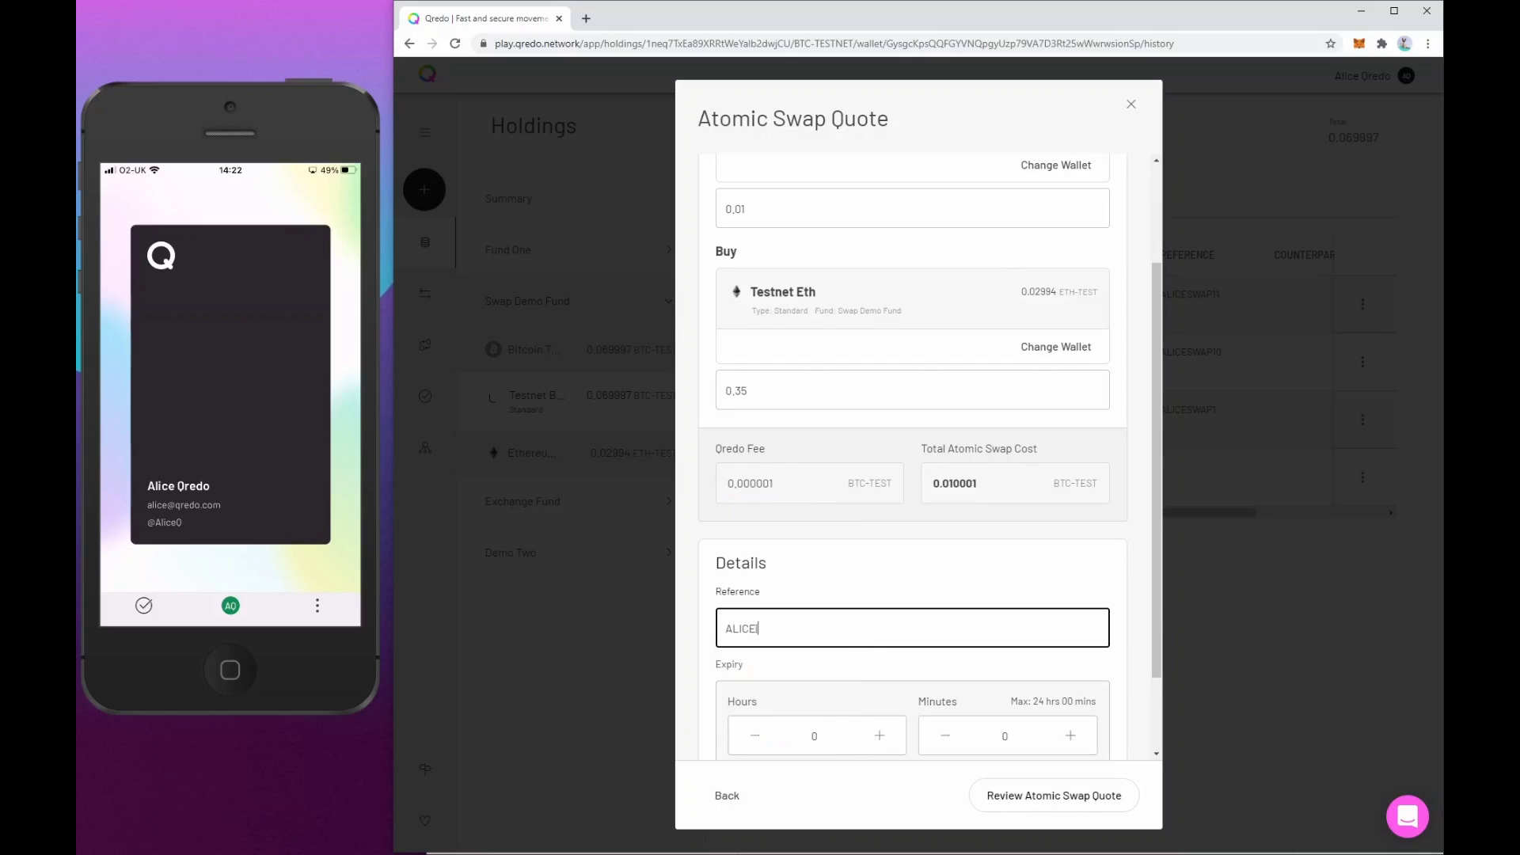
pyautogui.write('SWAP')
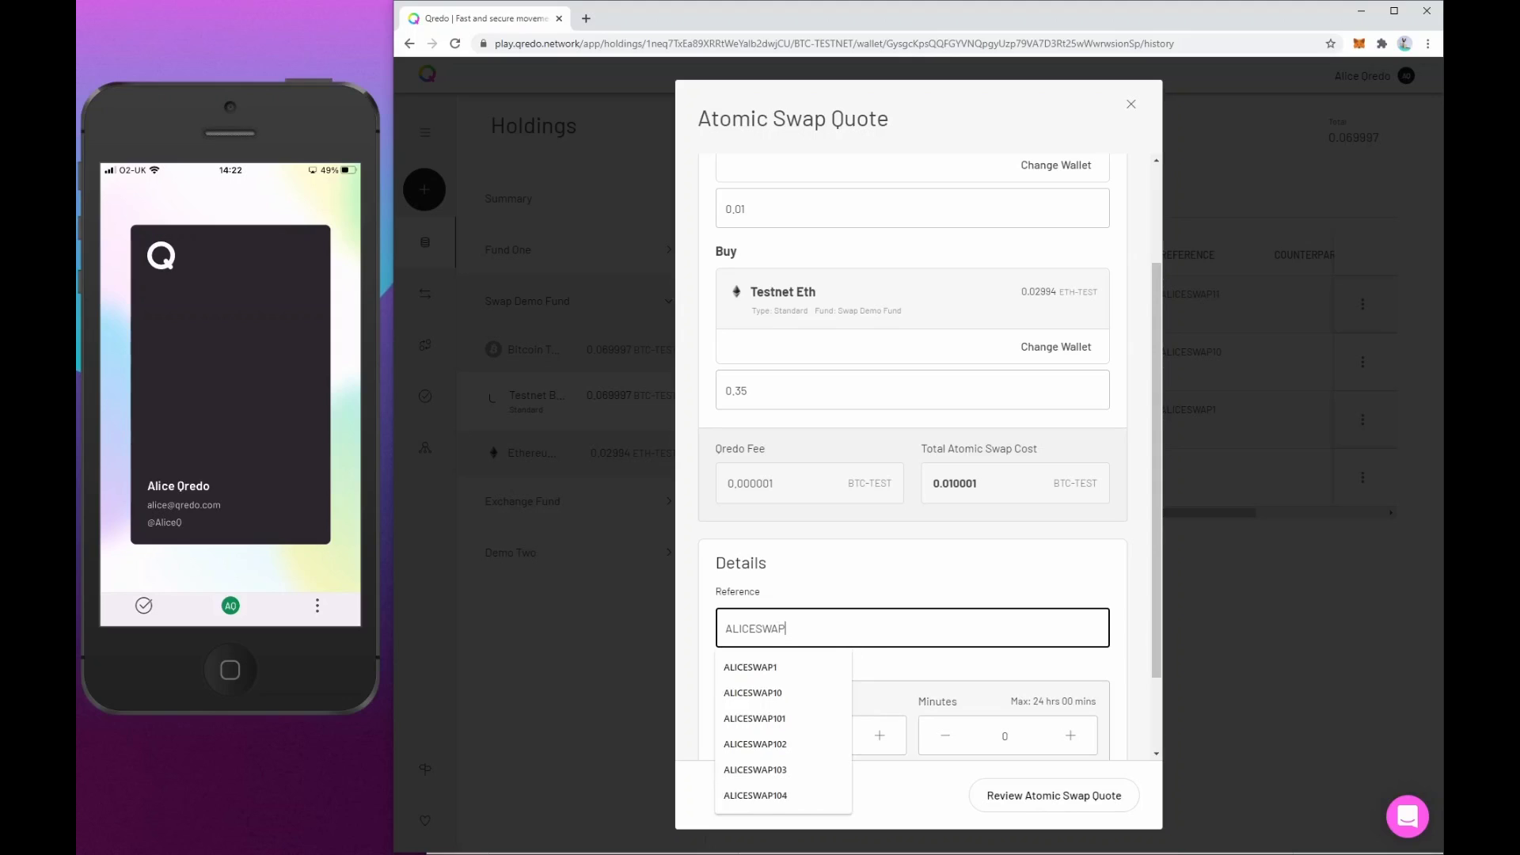
pyautogui.write('400')
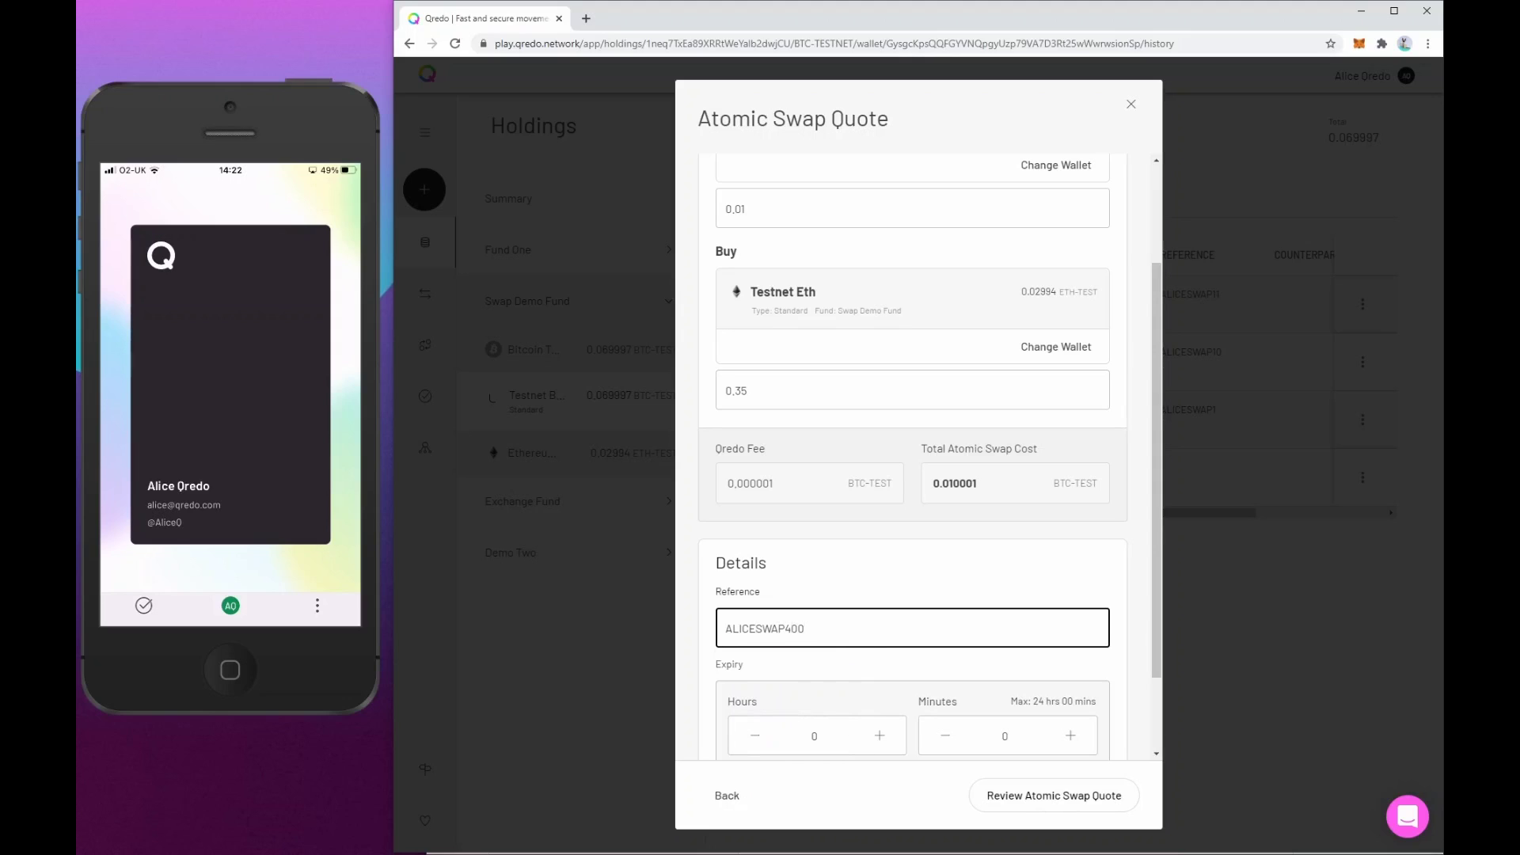
pyautogui.scroll(-1, 886, 563)
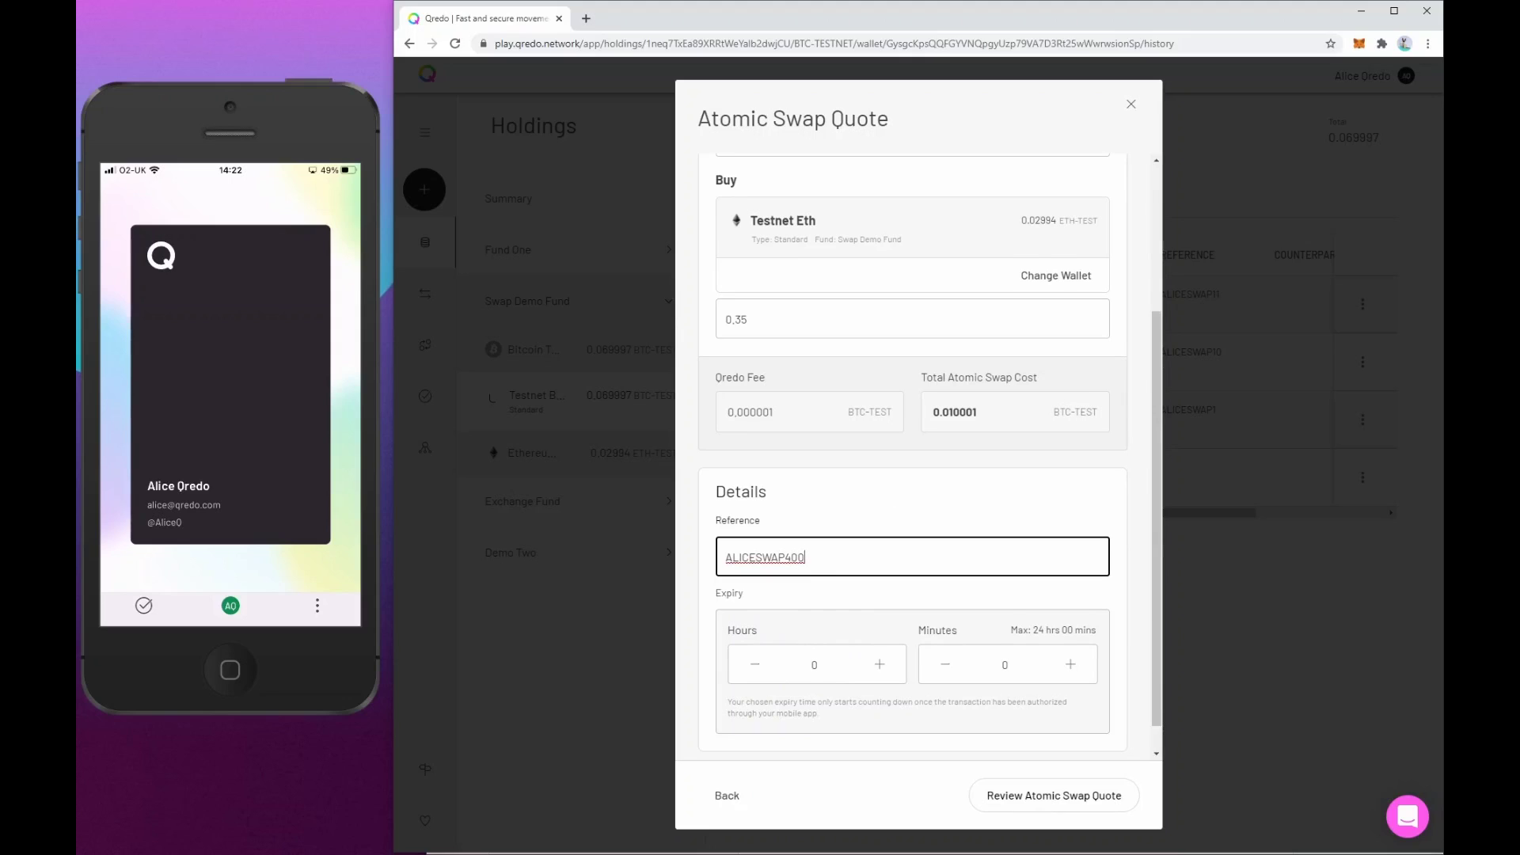
pyautogui.scroll(-1, 912, 452)
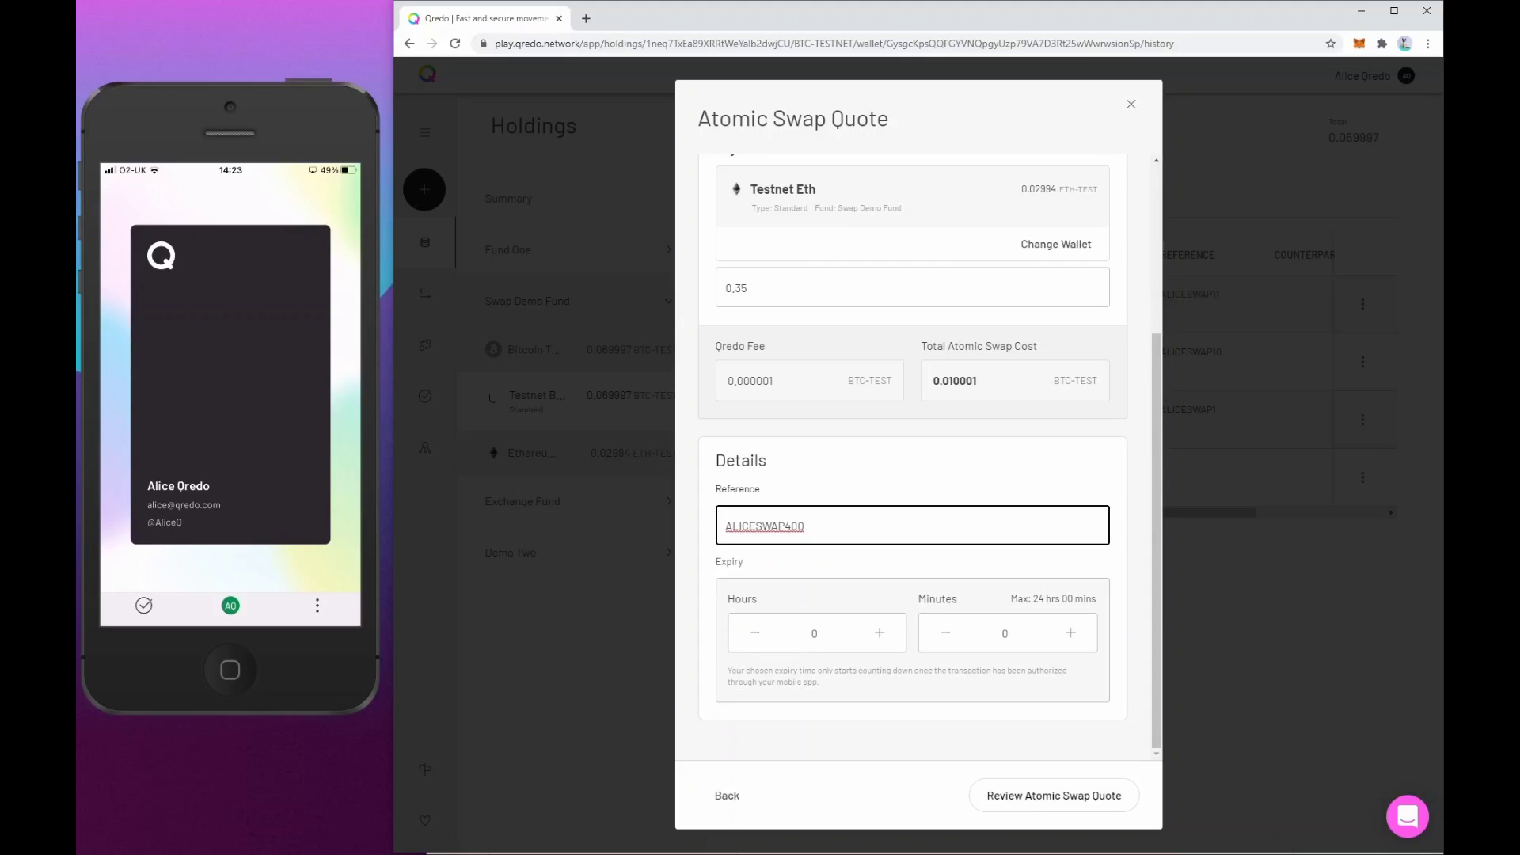
# - Set the quote expiry to 8 hours, review it and initiate the atomic swap quote
pyautogui.click(884, 637)
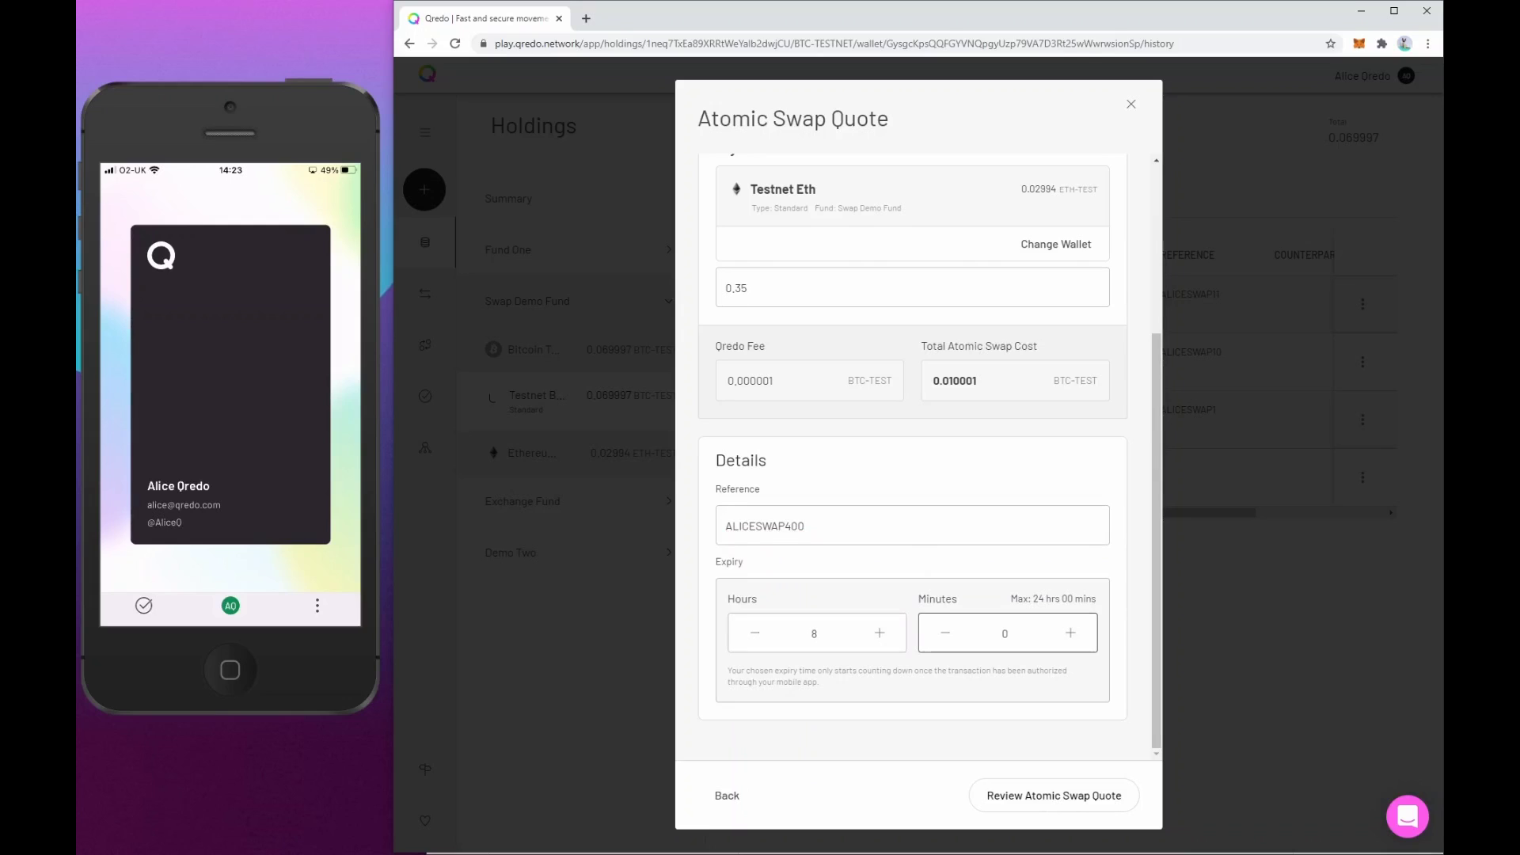
pyautogui.click(1072, 806)
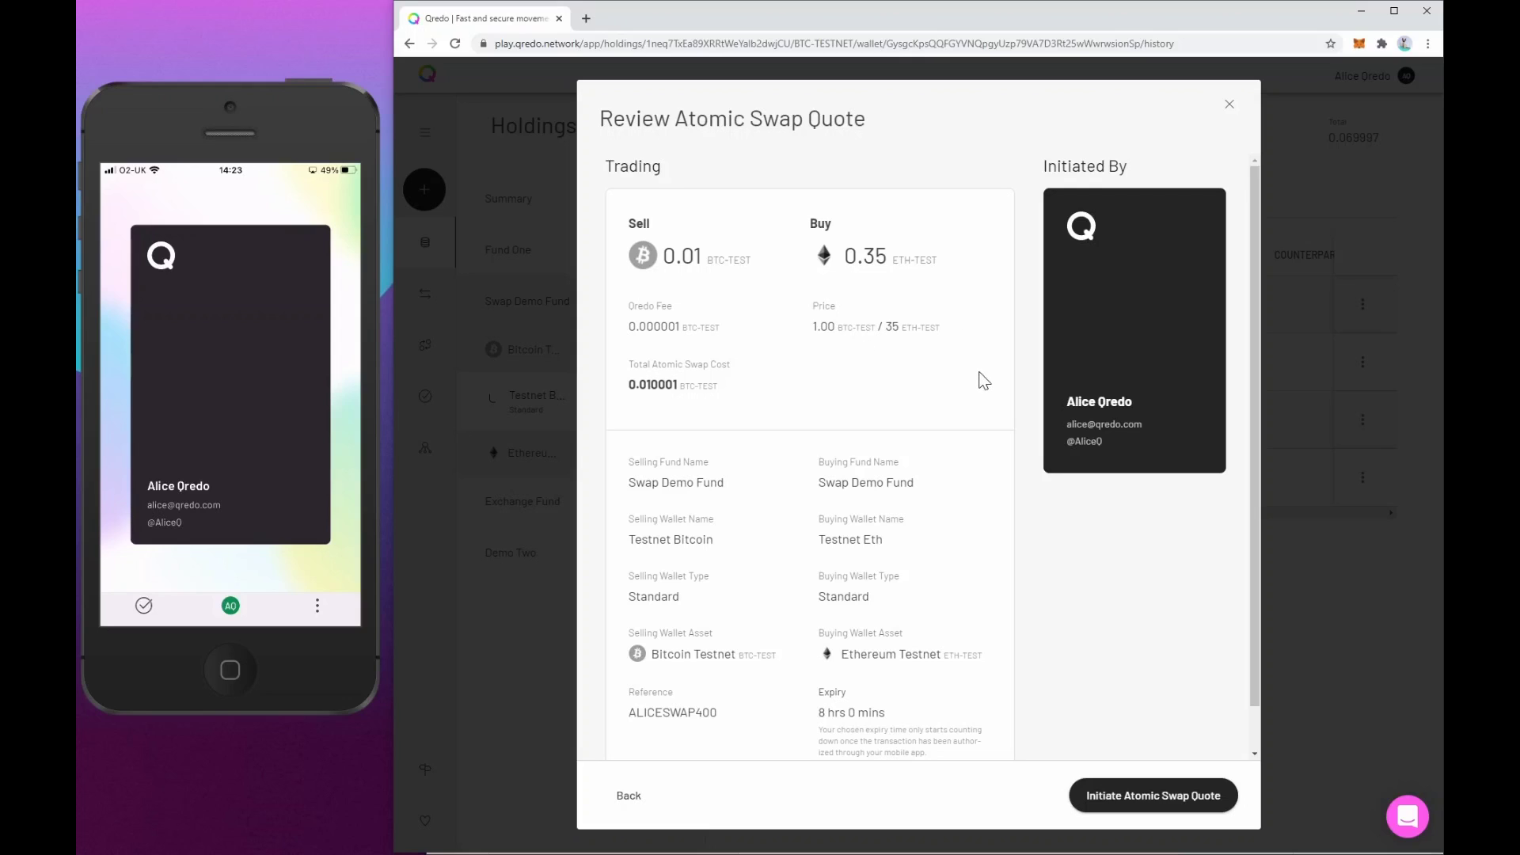
pyautogui.click(1140, 800)
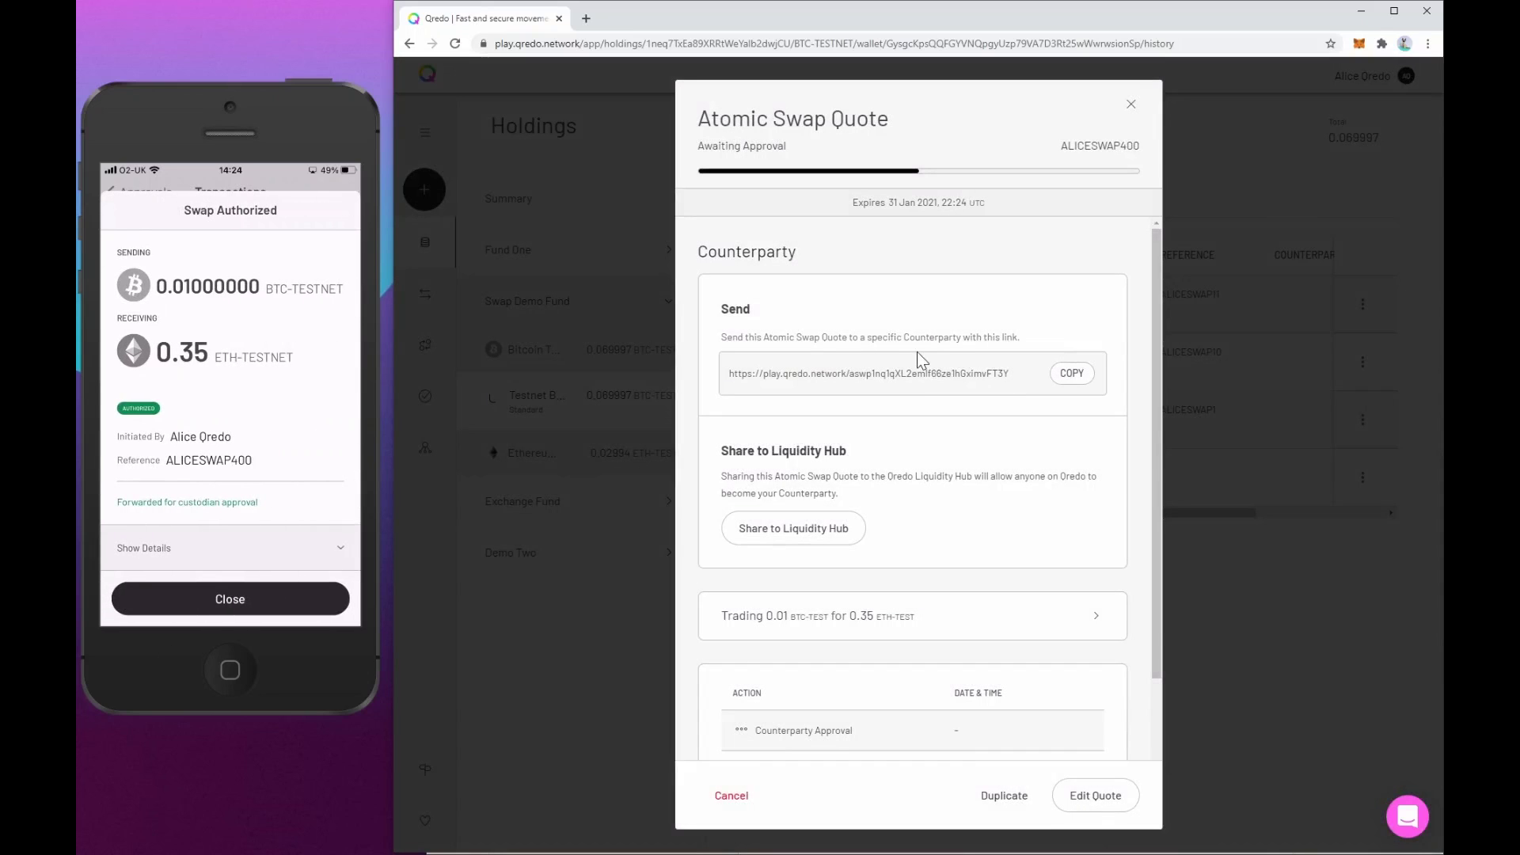
# - Expand Custodian Approval in the quote history to reveal the three pending custodian approvers
pyautogui.scroll(-3, 918, 350)
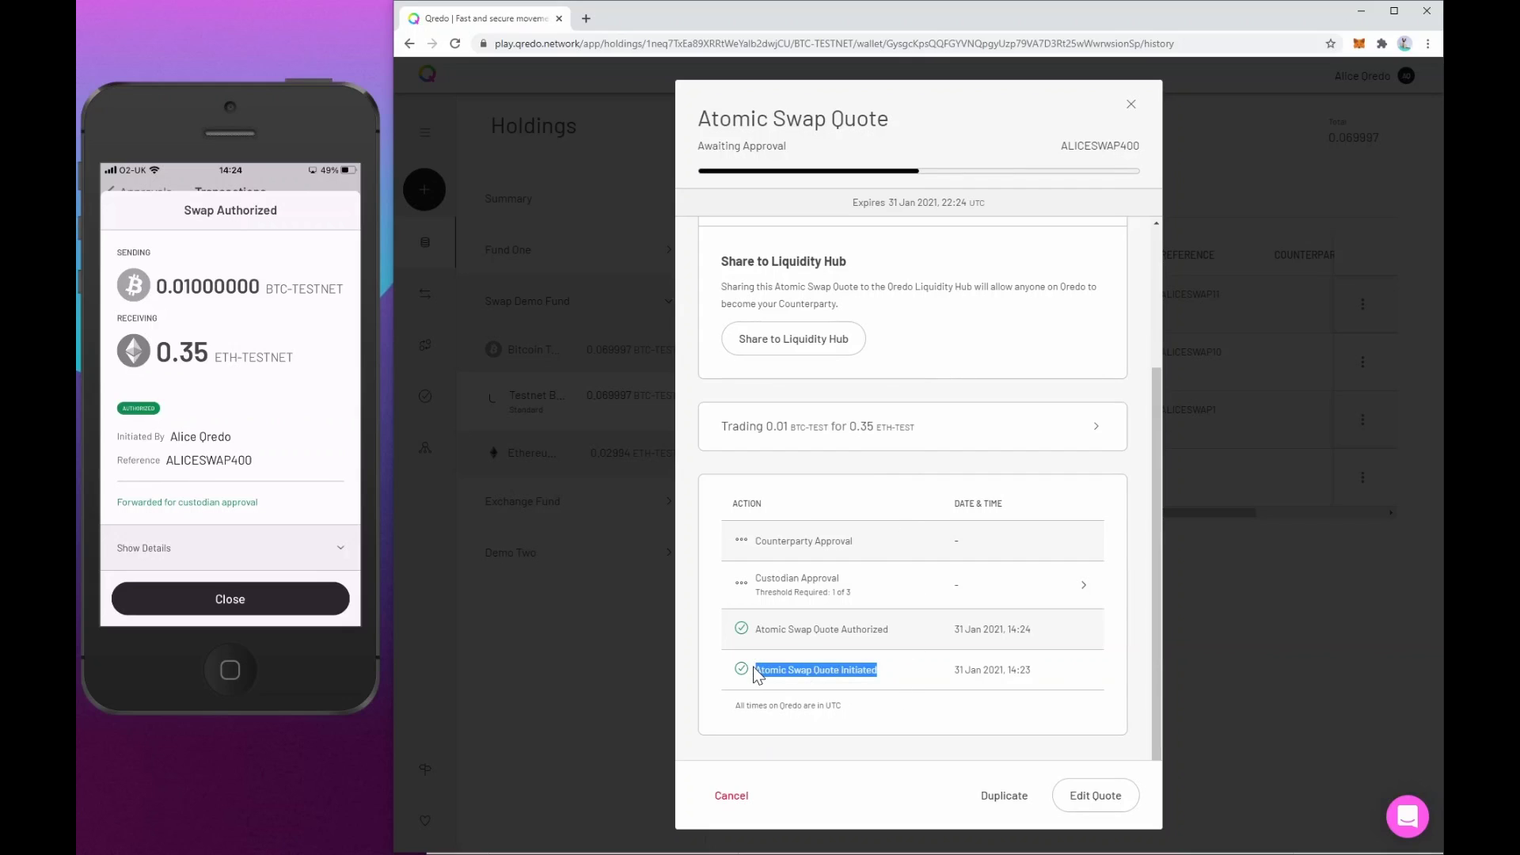
pyautogui.moveTo(896, 631); pyautogui.dragTo(857, 629)
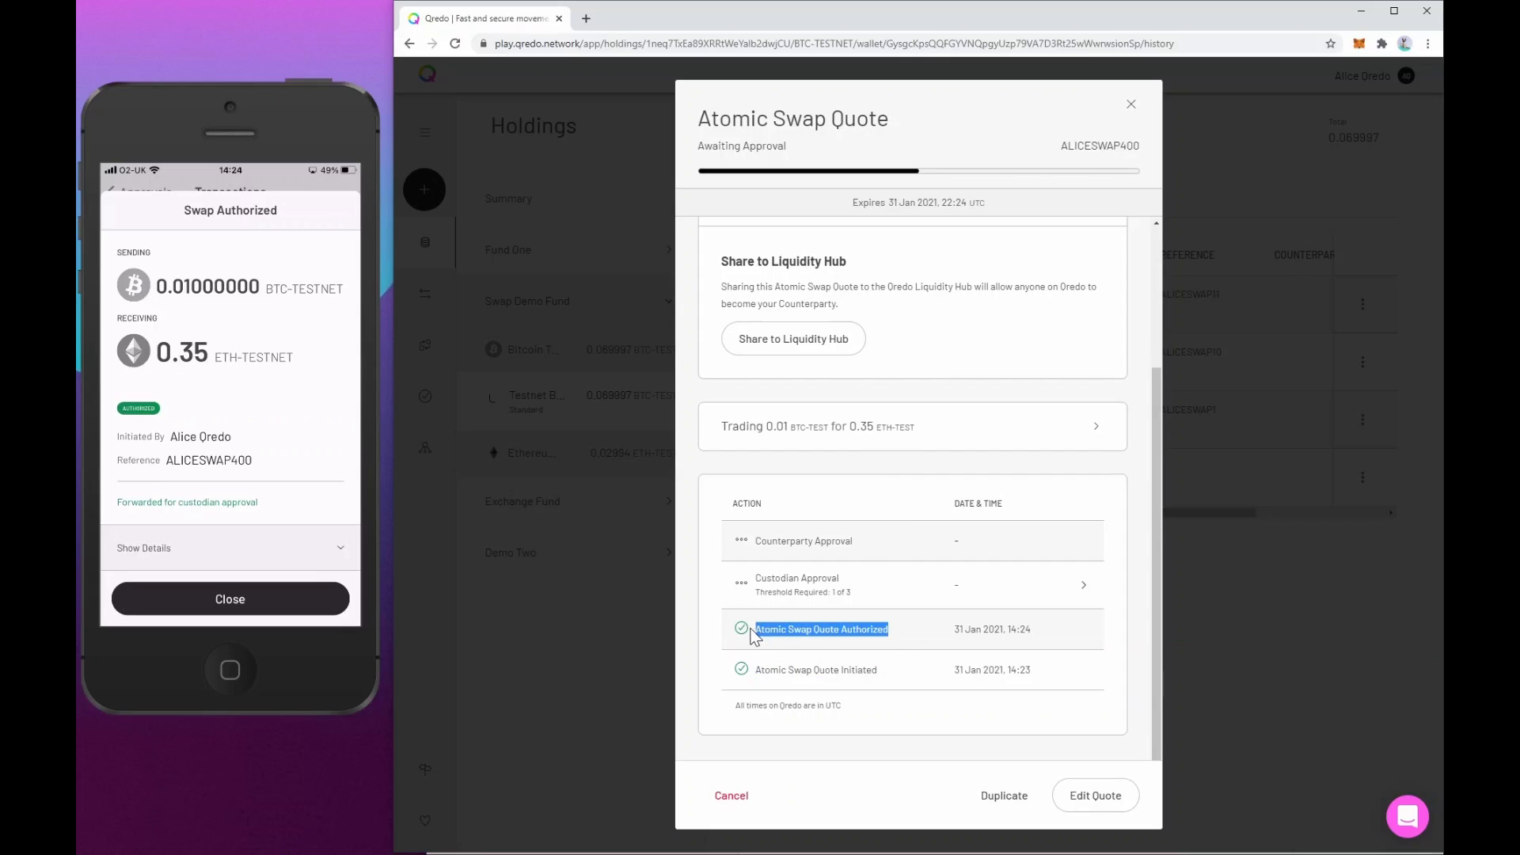
pyautogui.click(885, 588)
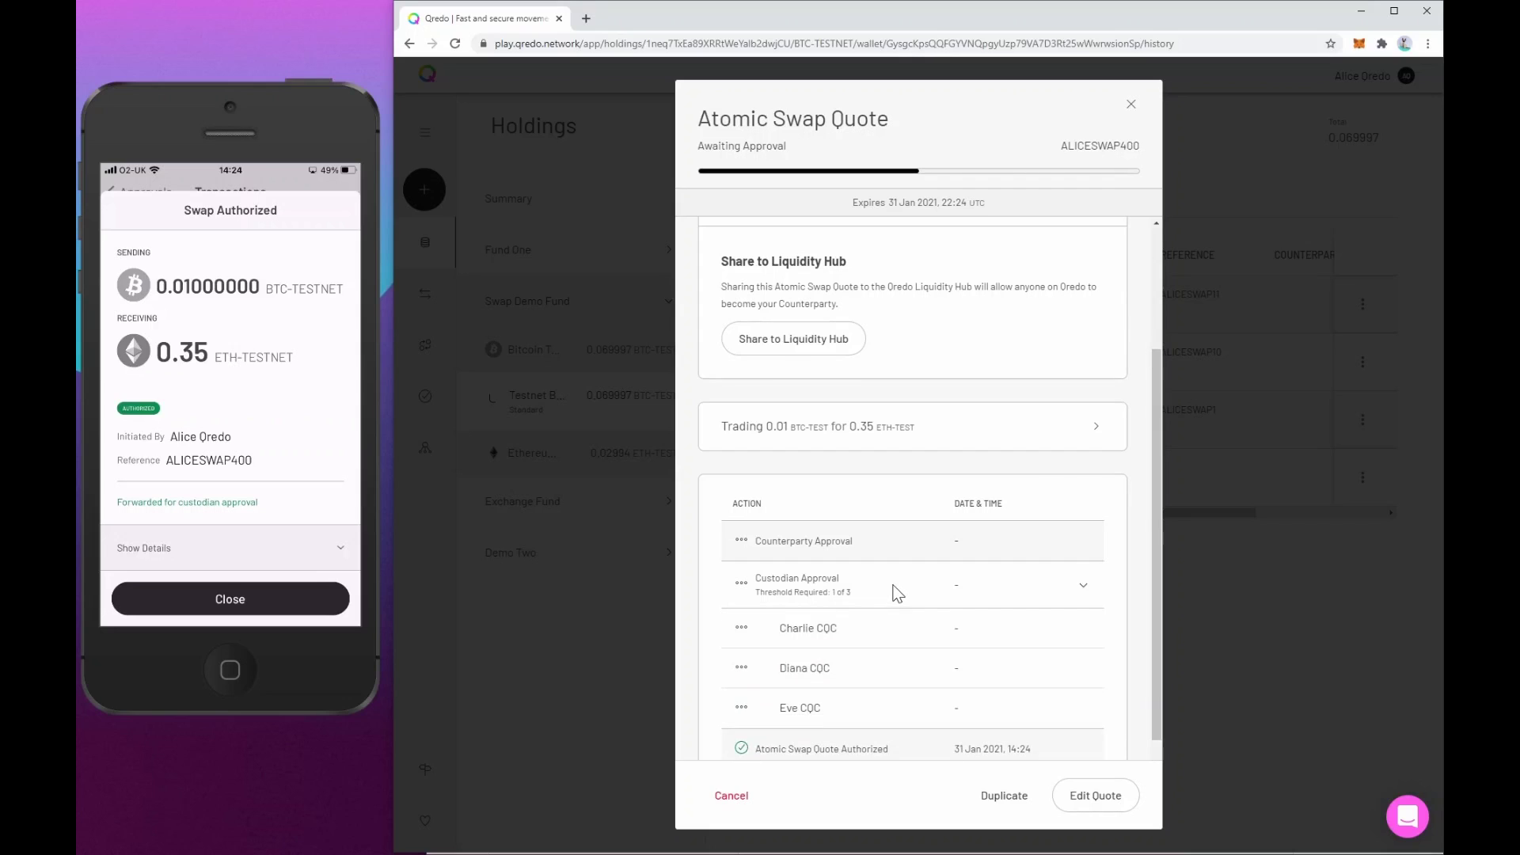
pyautogui.scroll(-1, 894, 592)
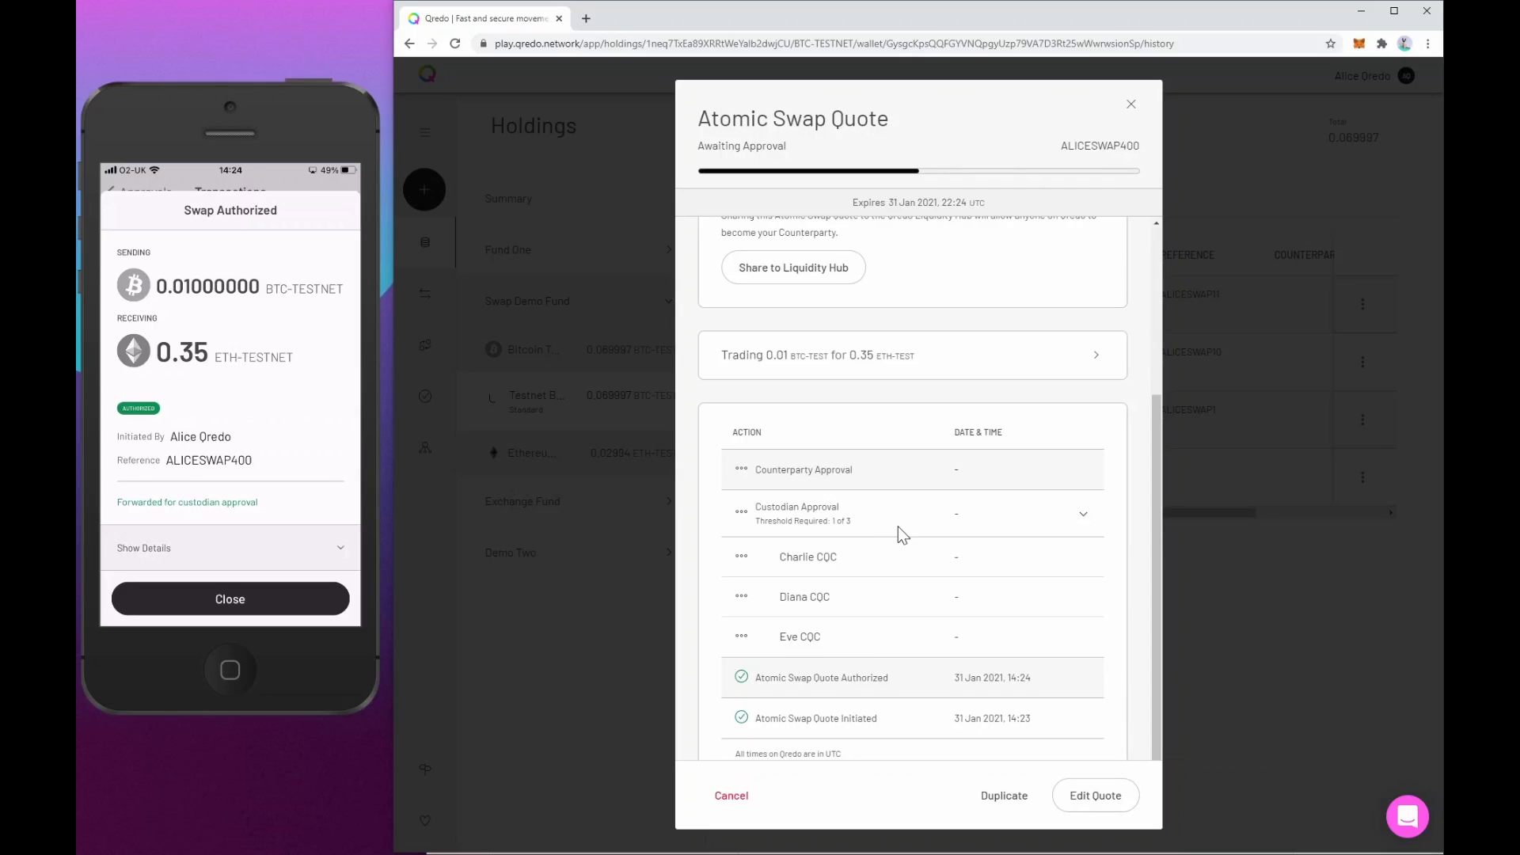
pyautogui.scroll(3, 898, 525)
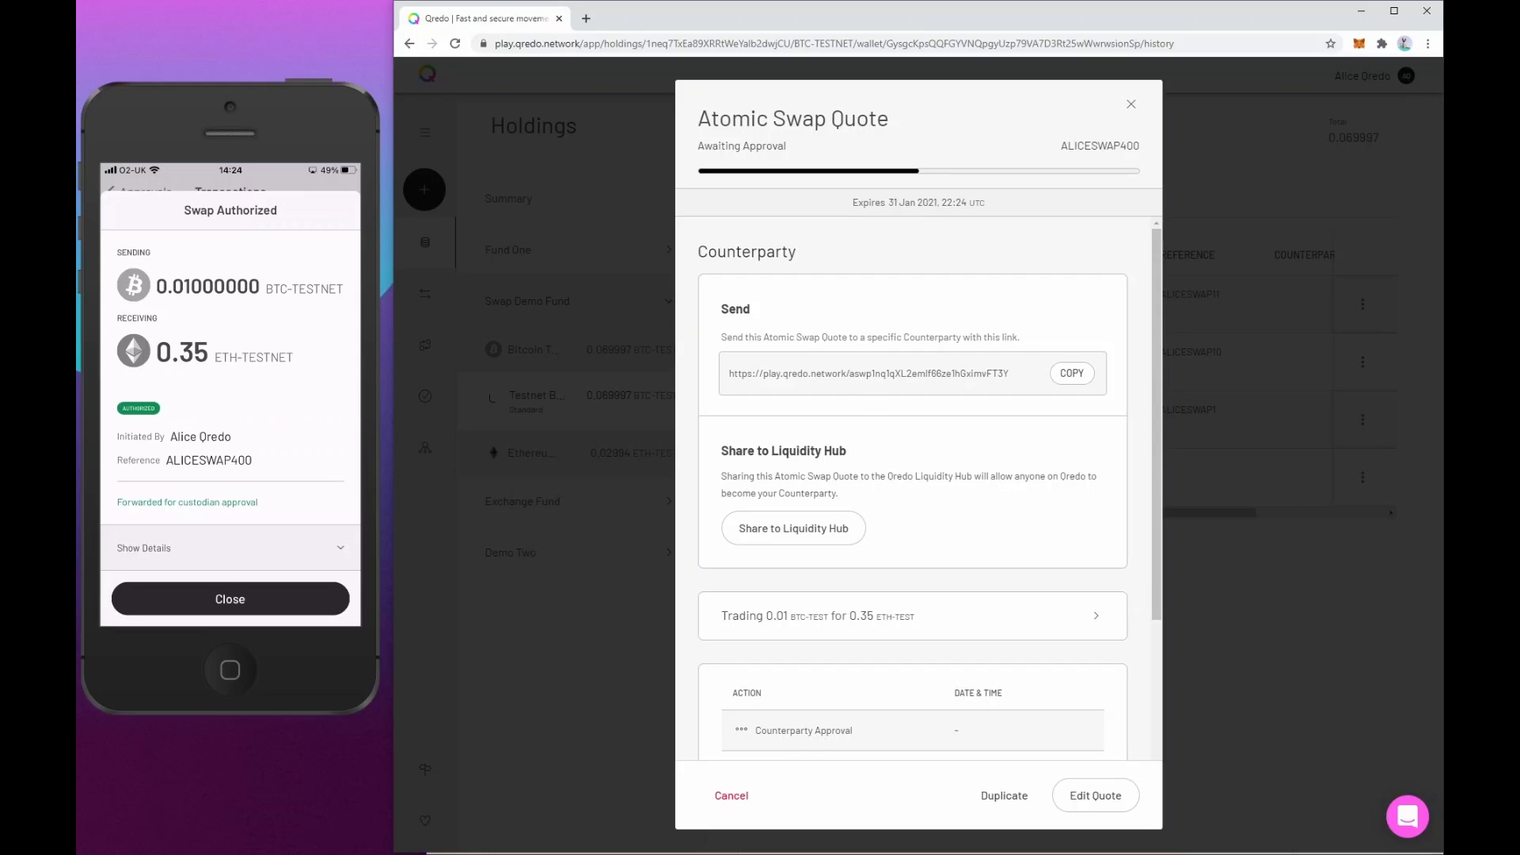
# - Copy the counterparty Send link and share the ALICESWAP400 quote to the Liquidity Hub
pyautogui.click(1072, 373)
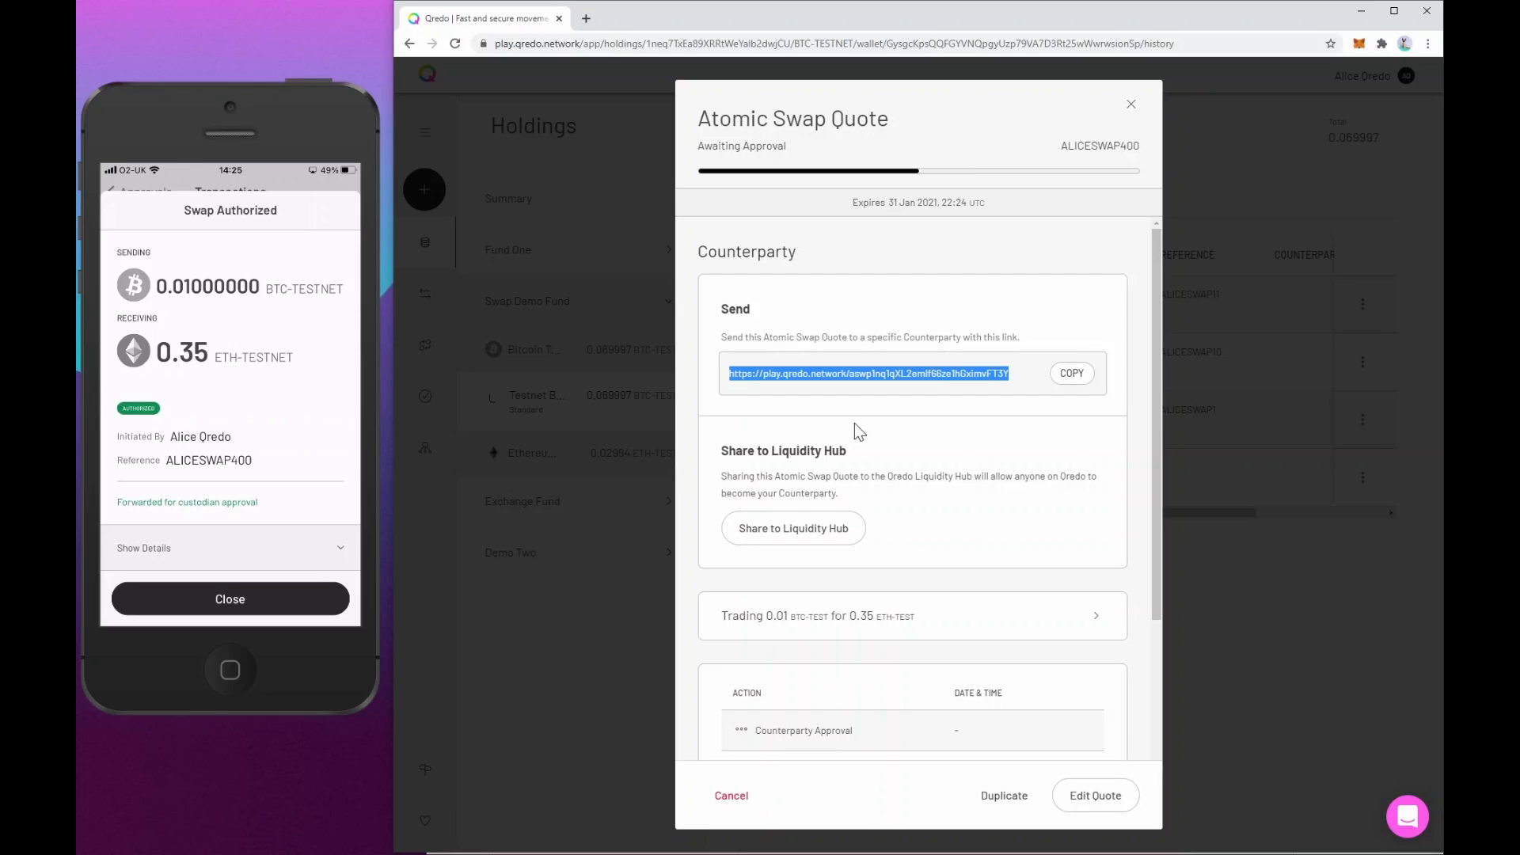
pyautogui.click(791, 543)
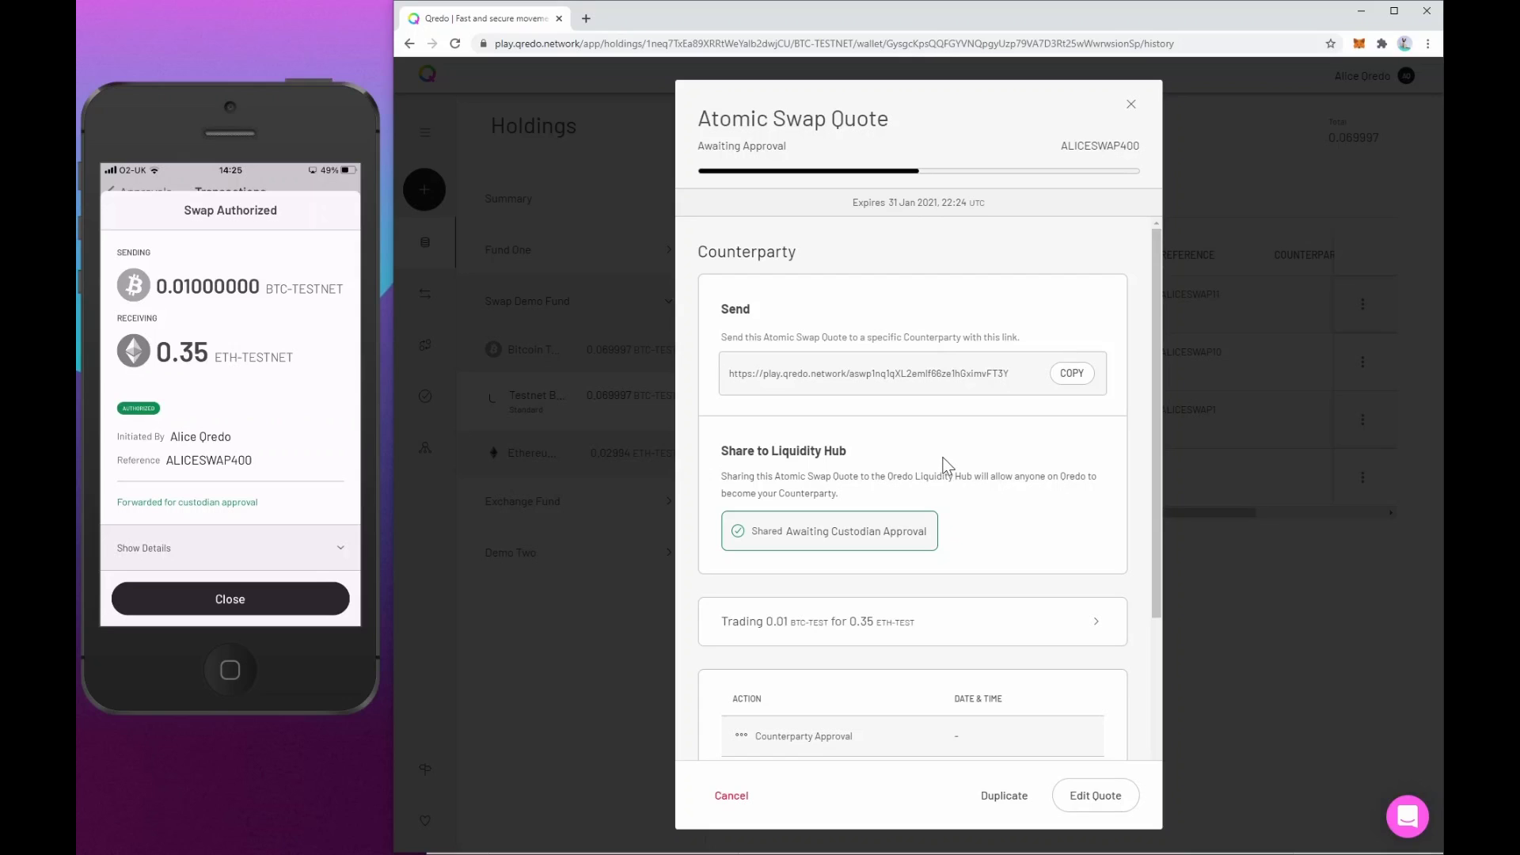
# - Confirm the custodian approval, then switch to the taker's browser window
pyautogui.scroll(-4, 941, 447)
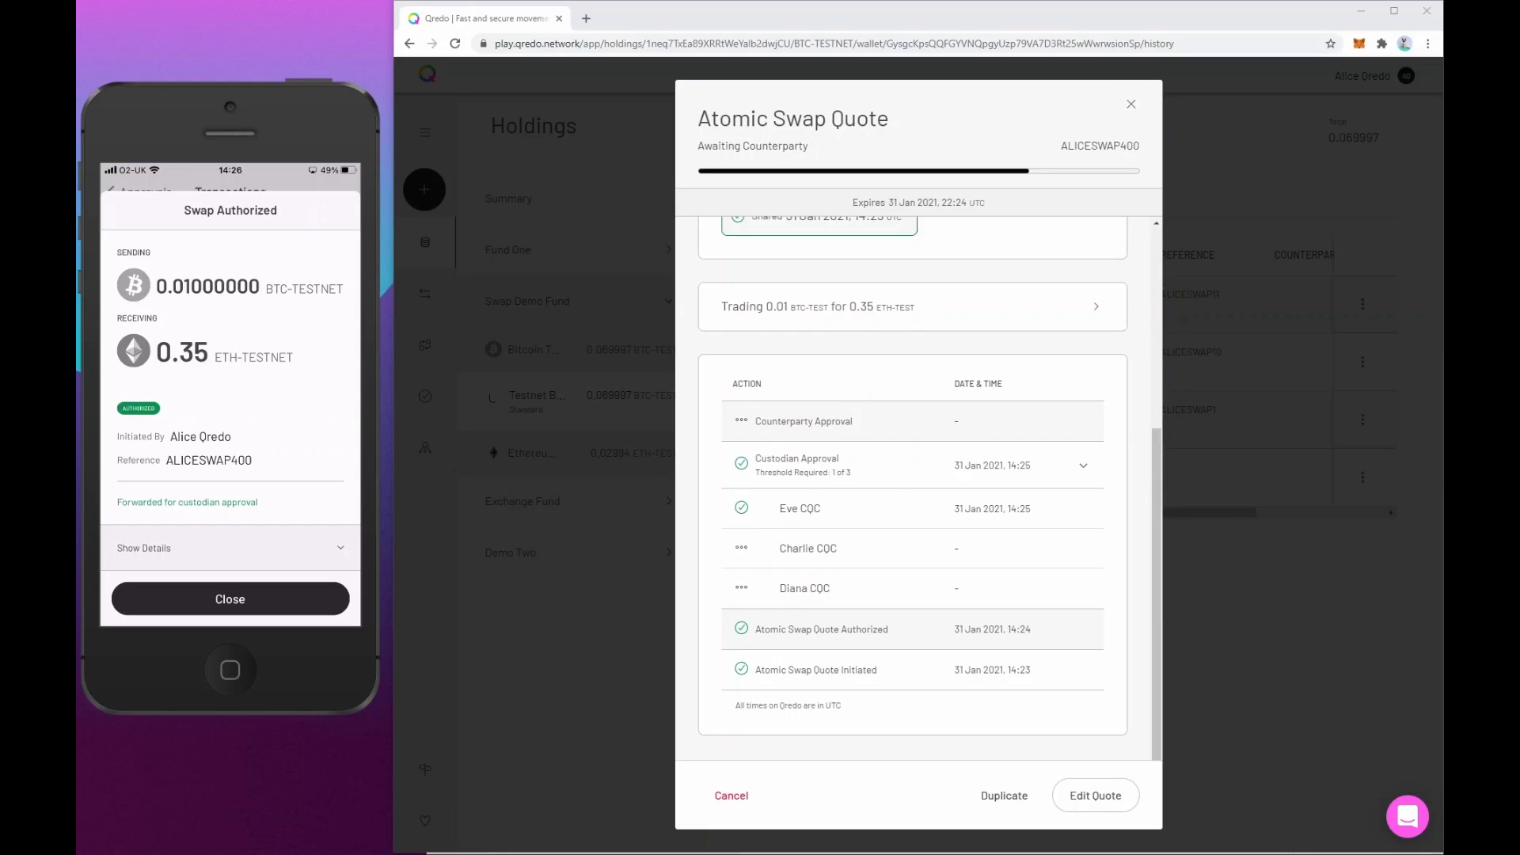
pyautogui.hotkey('alt', 'Tab')
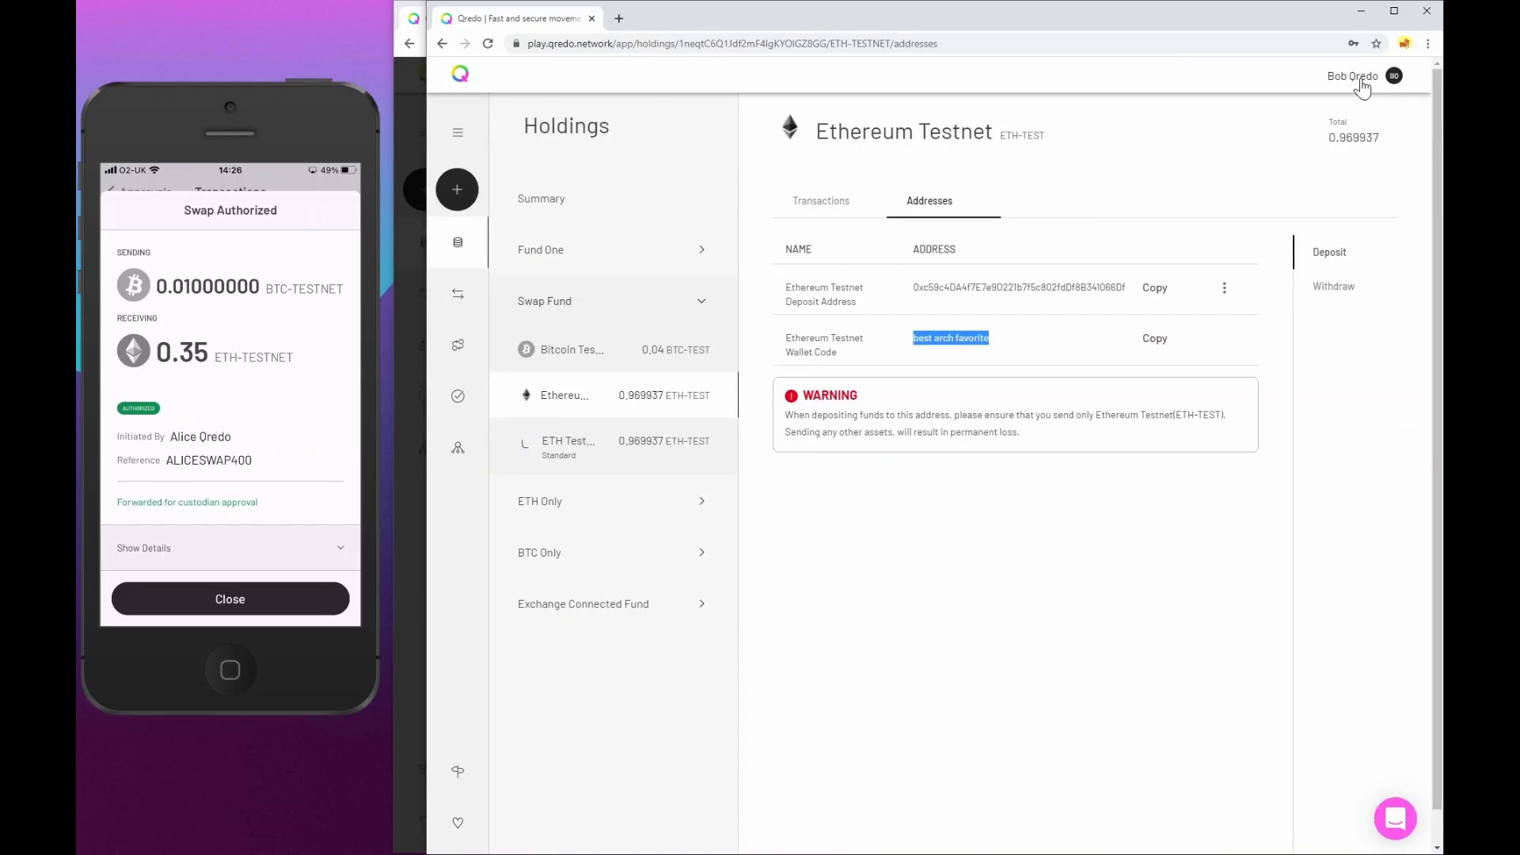
# - In the Liquidity Hub, view details of the quote selling 0.35 ETH-TEST for 0.01 BTC-TEST
pyautogui.click(456, 346)
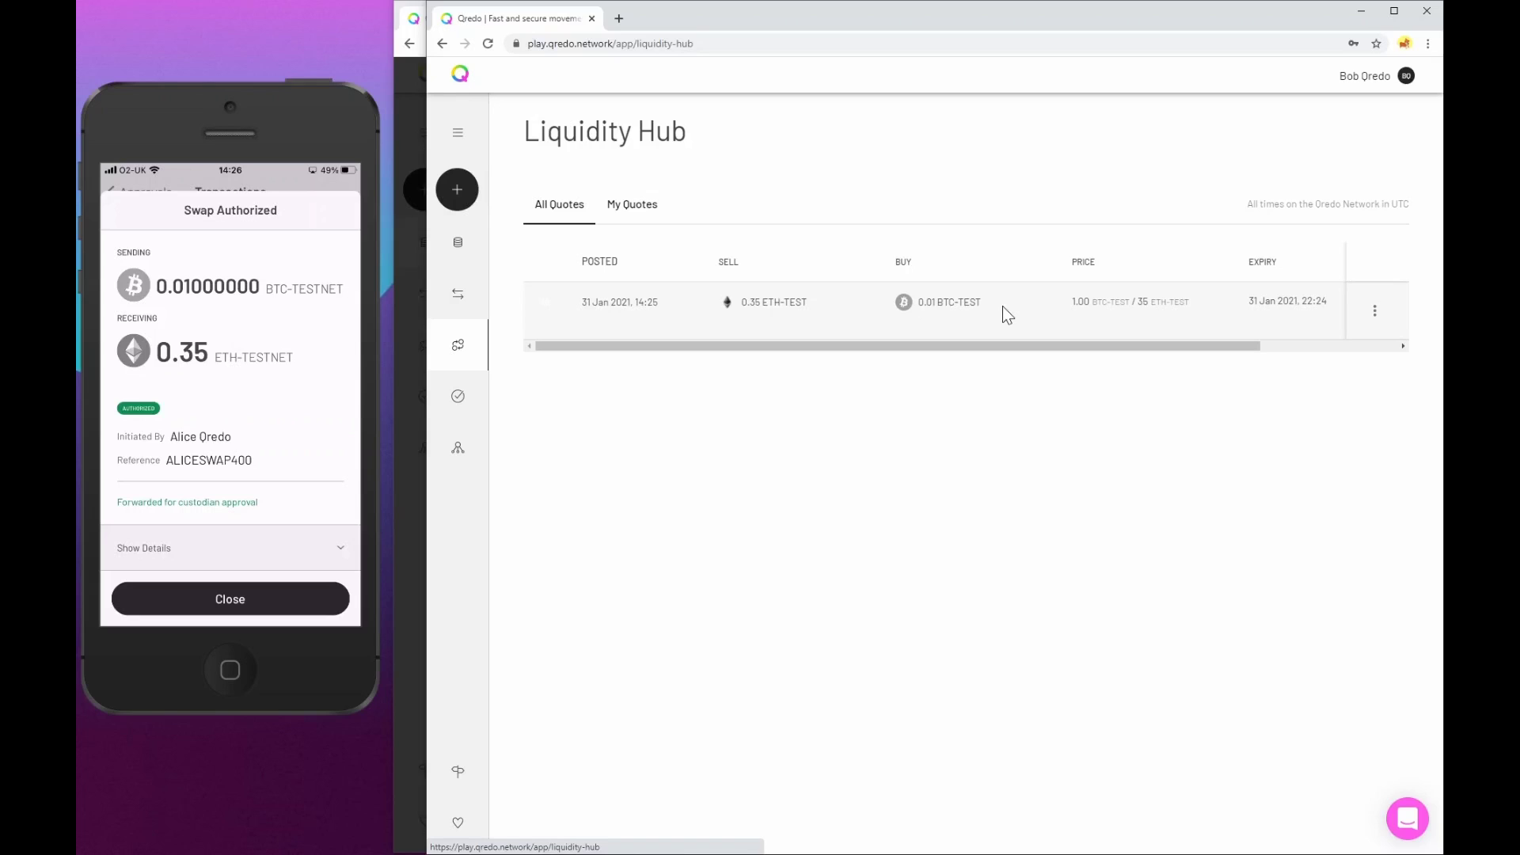
pyautogui.click(1375, 313)
pyautogui.click(1375, 323)
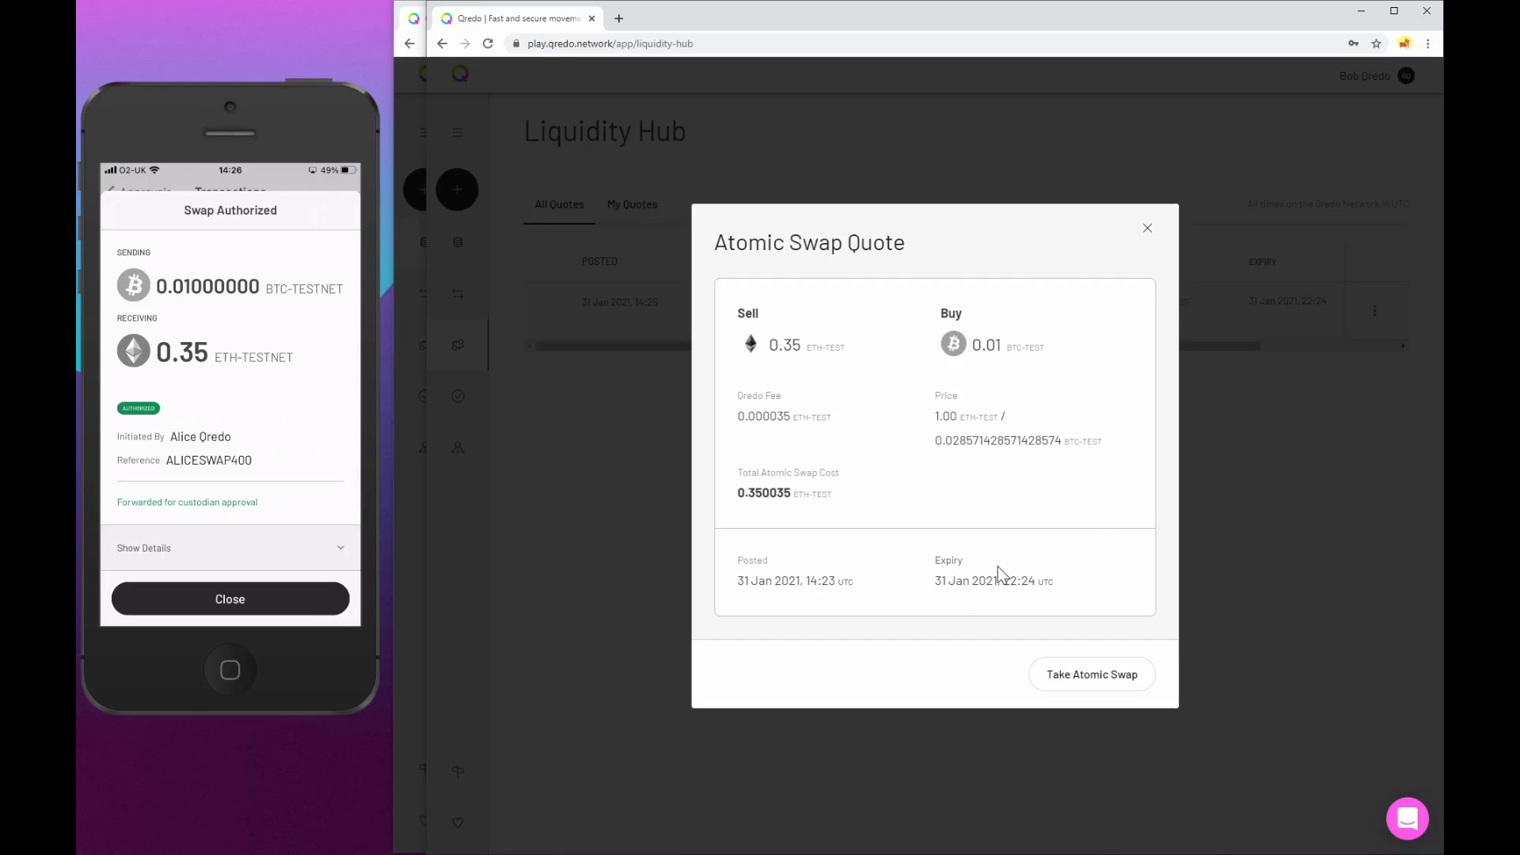
# - Take the swap, paying from the ETH Testnet wallet and receiving into BTC Testnet
pyautogui.click(1092, 684)
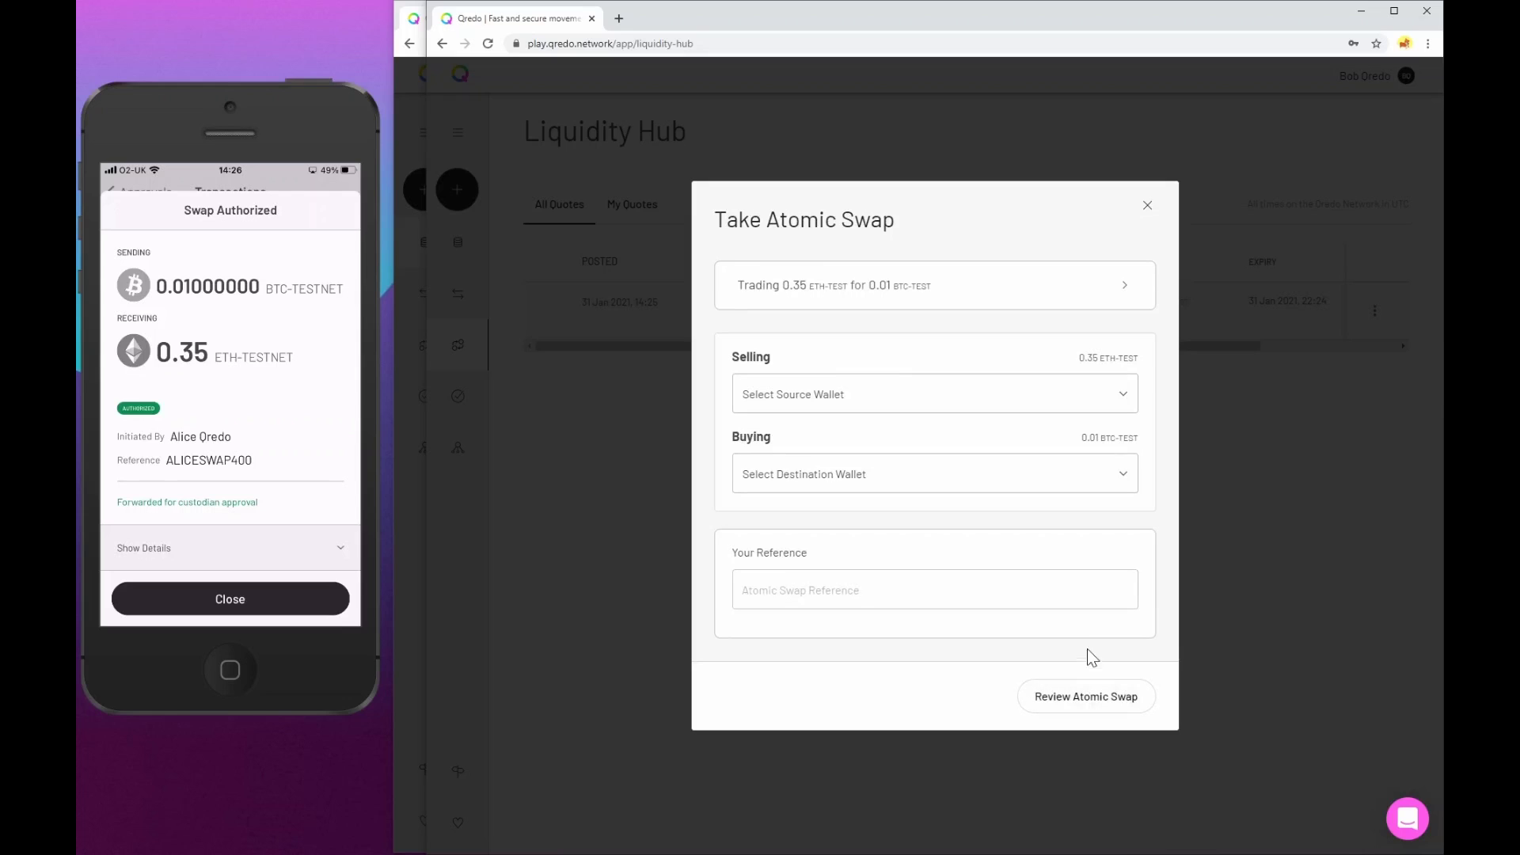
pyautogui.click(1121, 402)
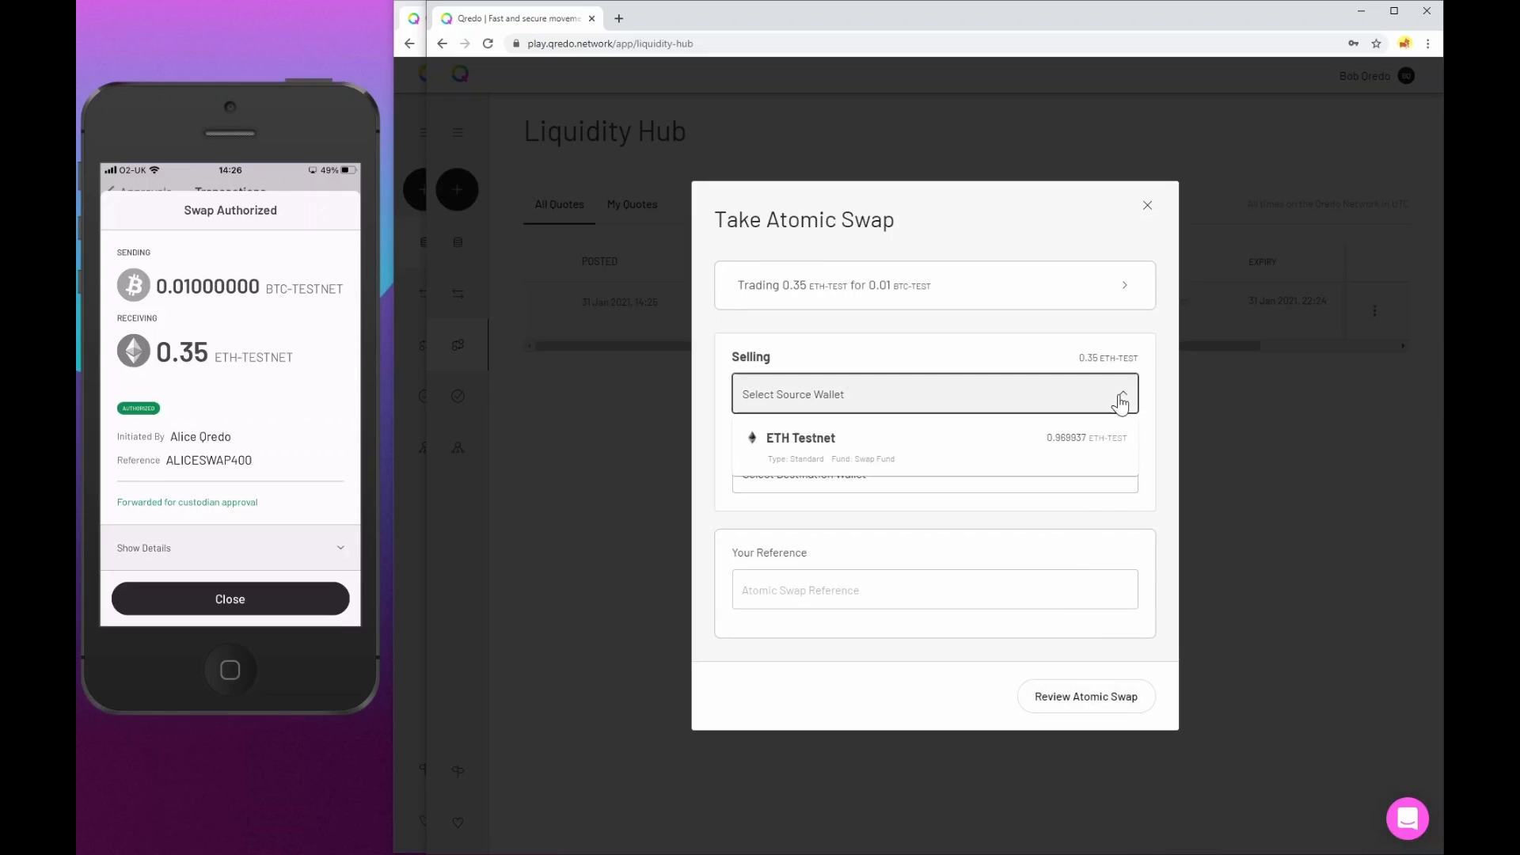
pyautogui.click(1089, 452)
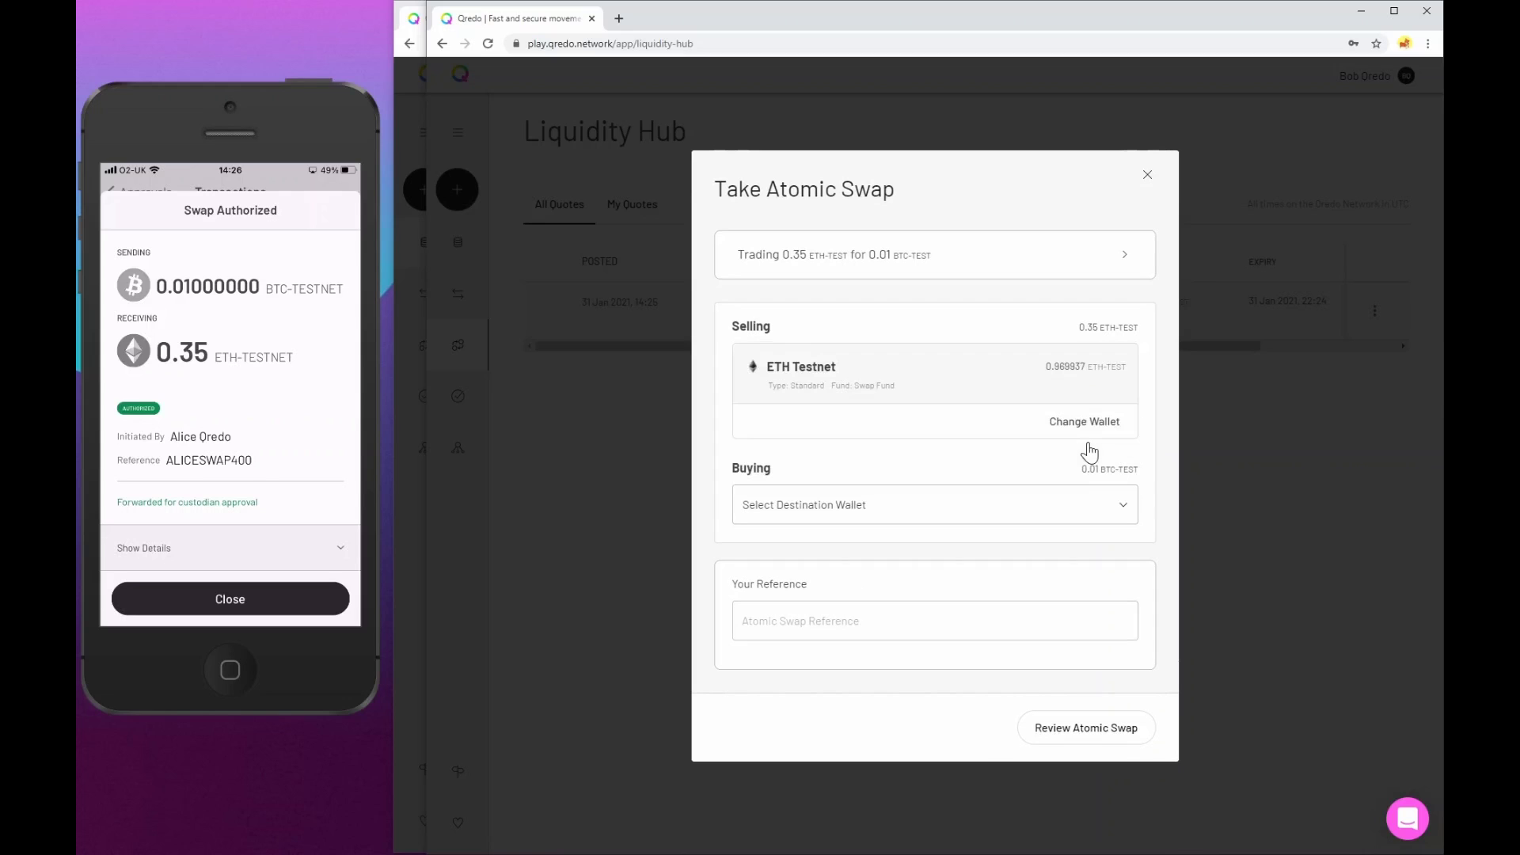
pyautogui.click(1119, 507)
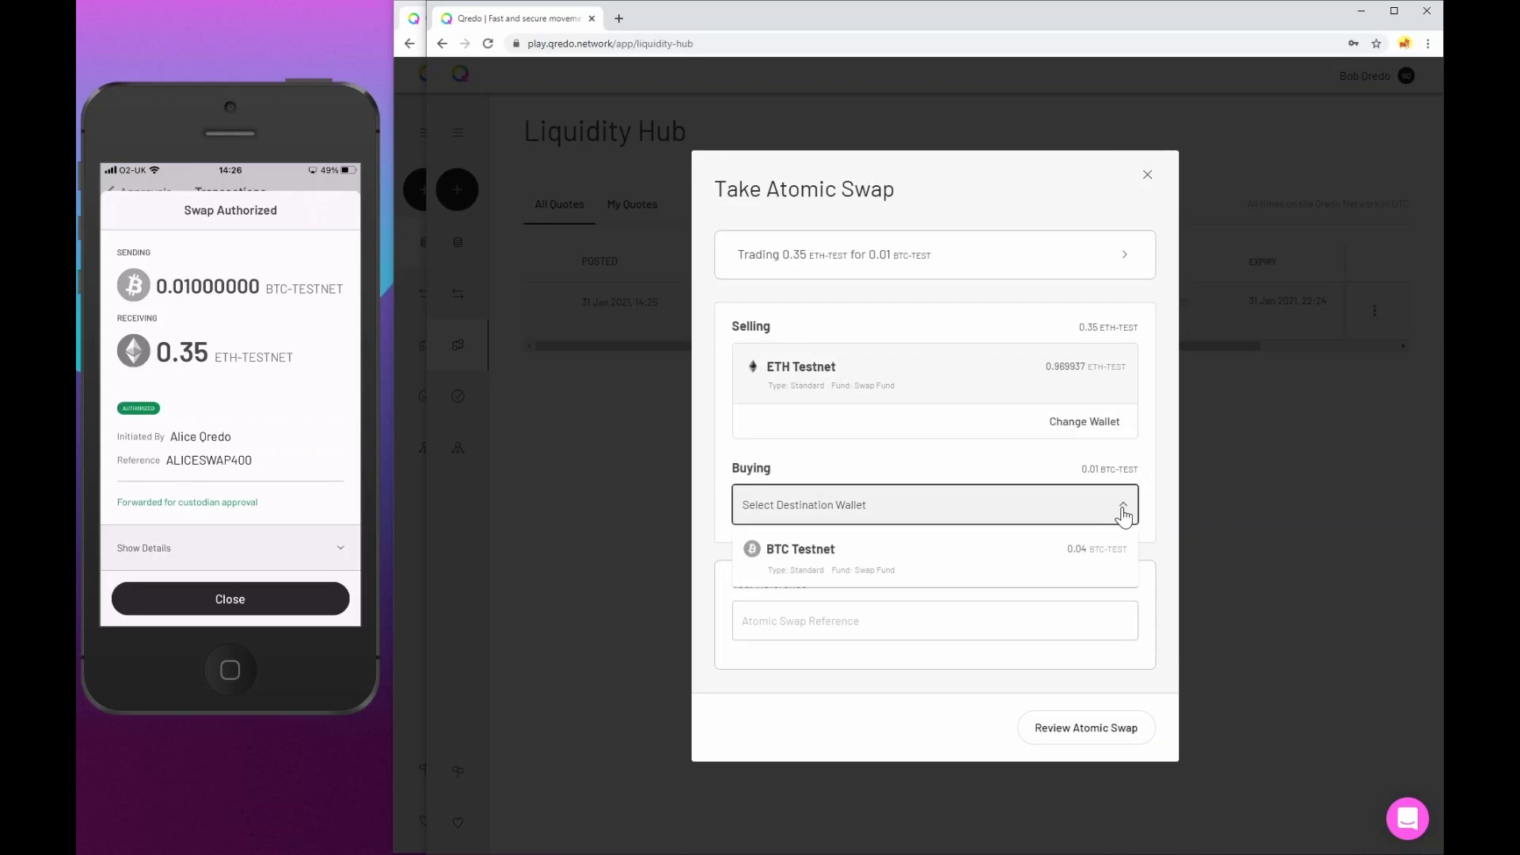
pyautogui.click(1061, 563)
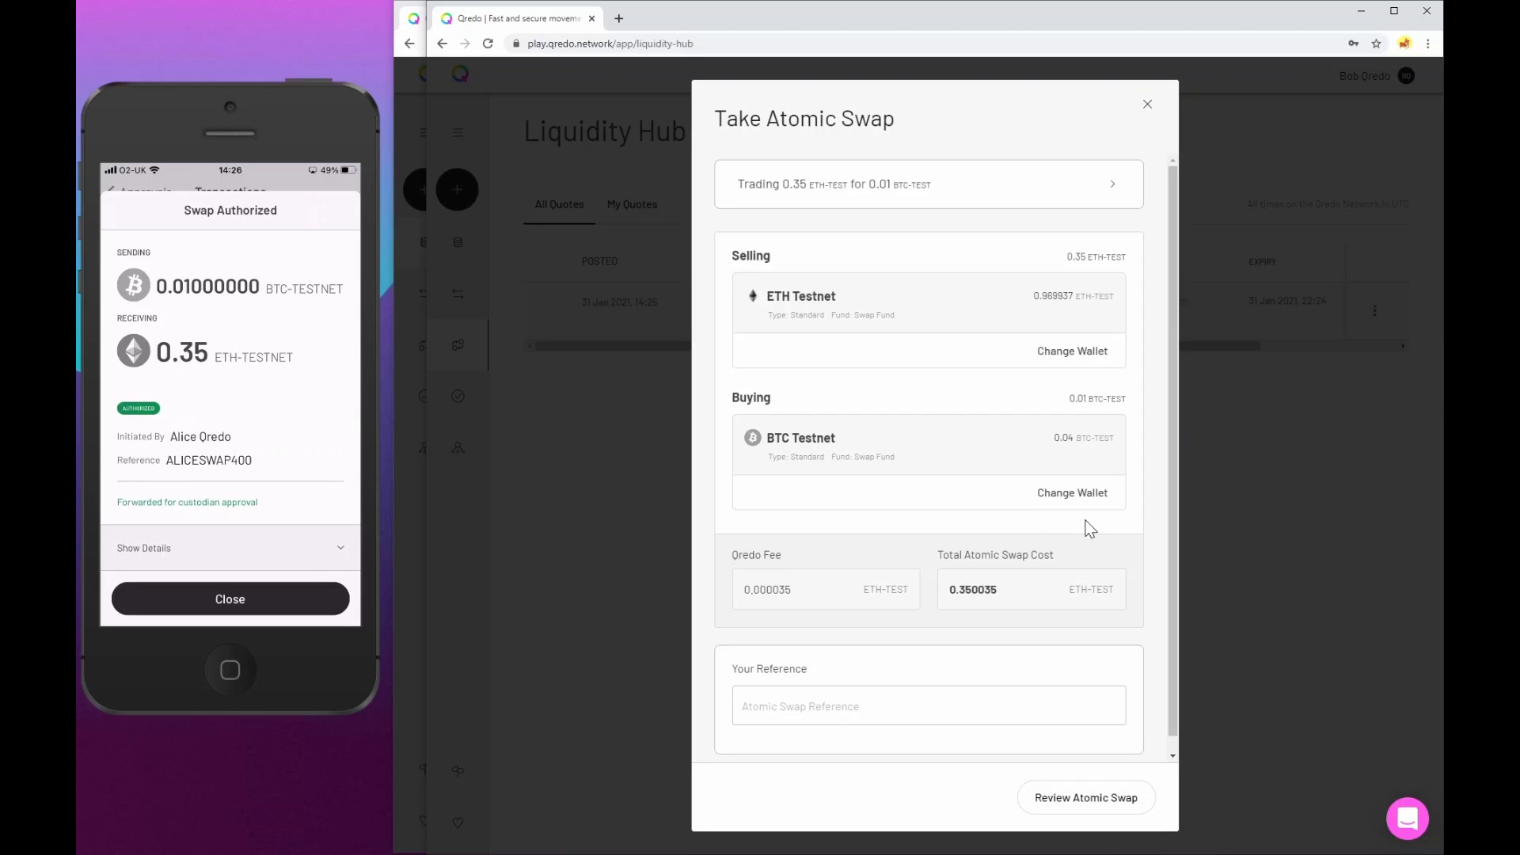
pyautogui.doubleClick(748, 591)
# - Enter BOBSWAP400 as the swap reference and bring up the review
pyautogui.click(852, 704)
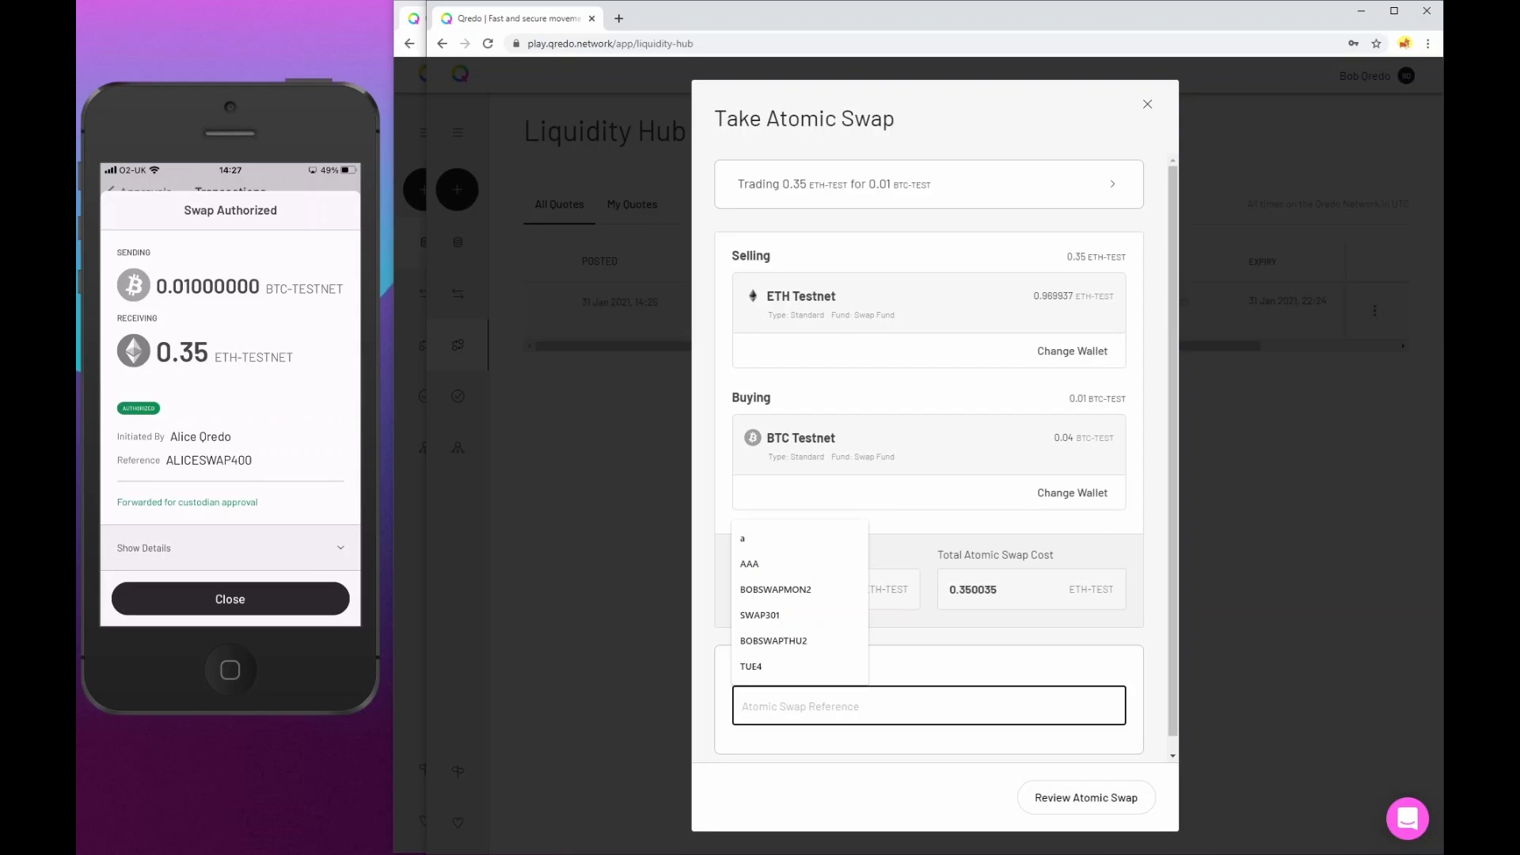
pyautogui.write('BOBSWAP')
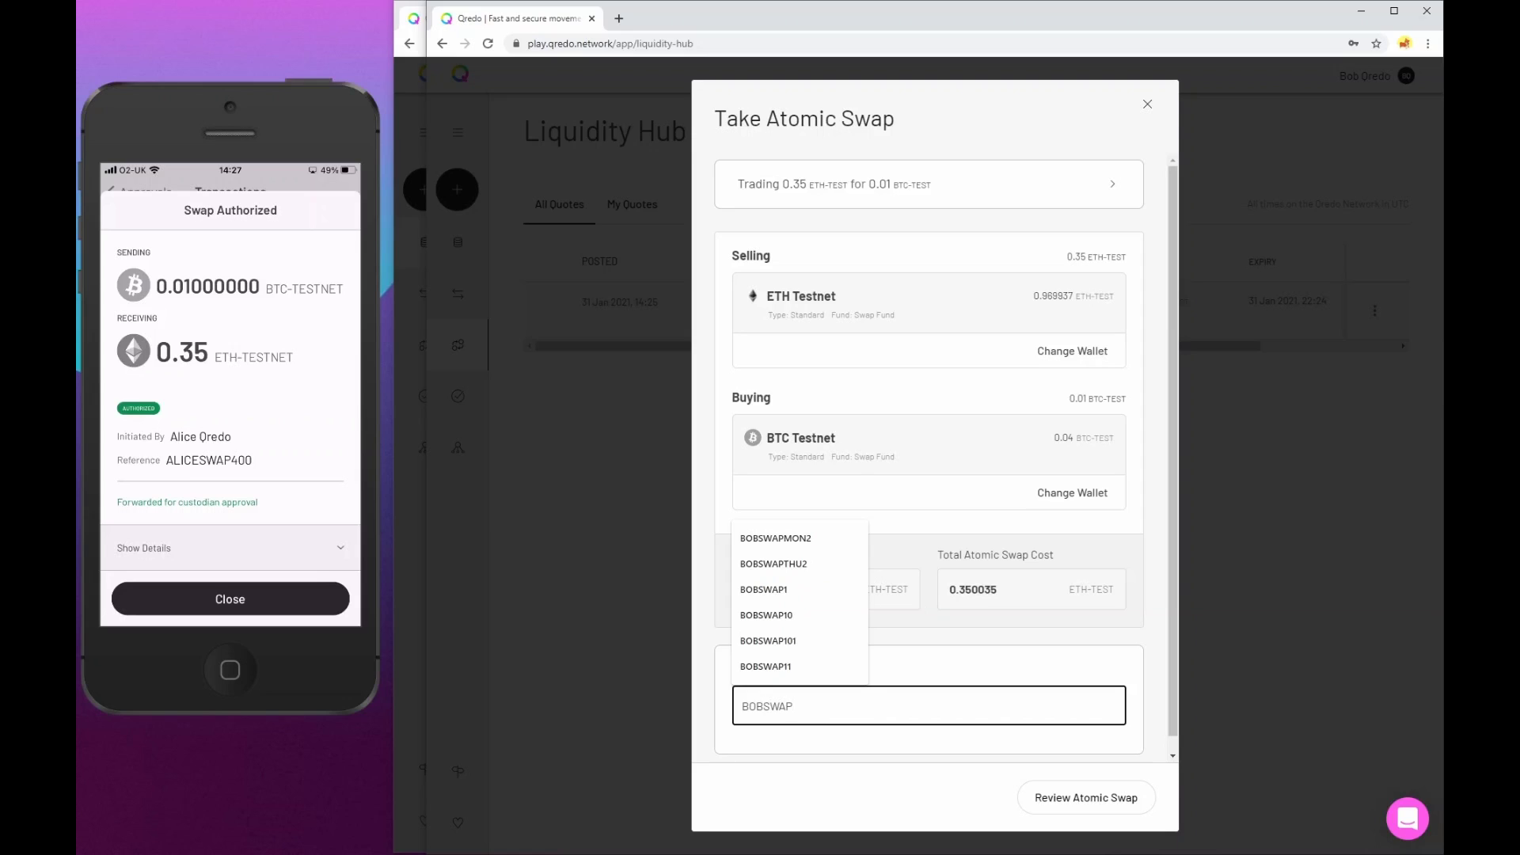
pyautogui.write('400')
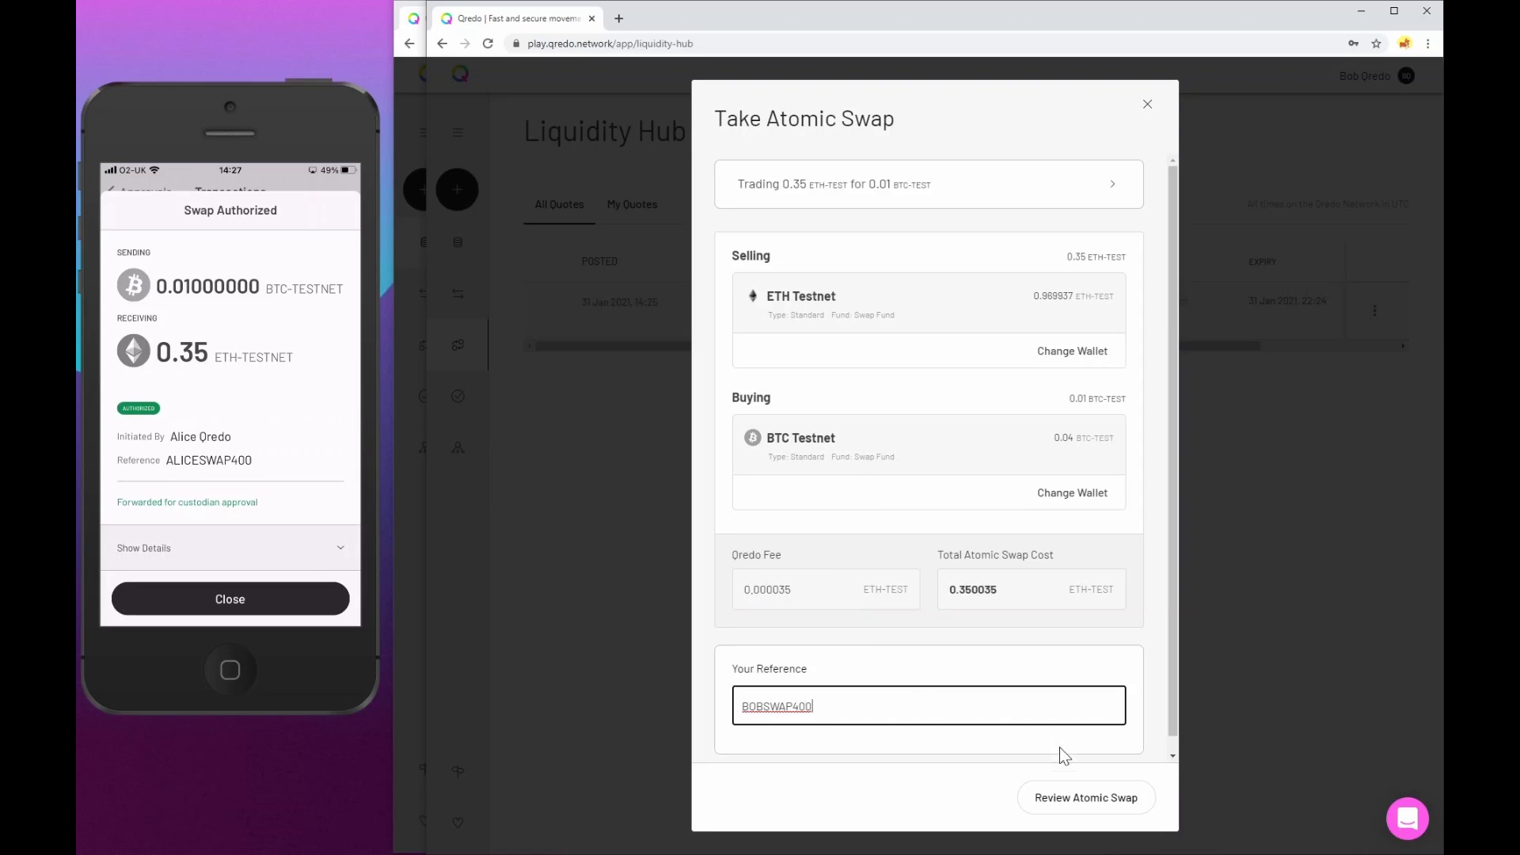
pyautogui.click(1075, 798)
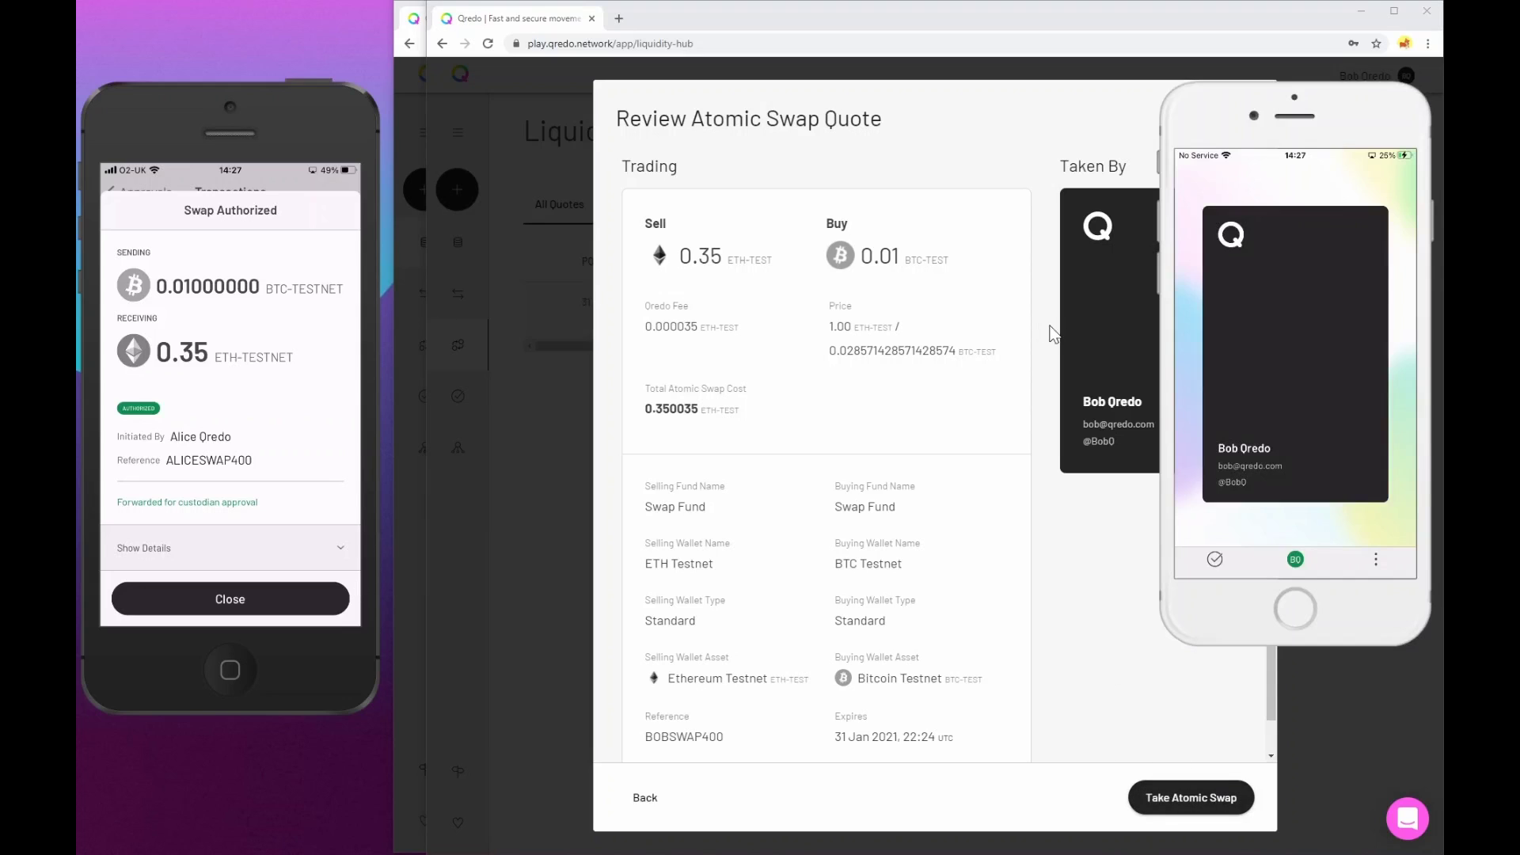
# - Take the BOBSWAP400 atomic swap and authorize it on the taker's phone
pyautogui.moveTo(1336, 341); pyautogui.dragTo(294, 364)
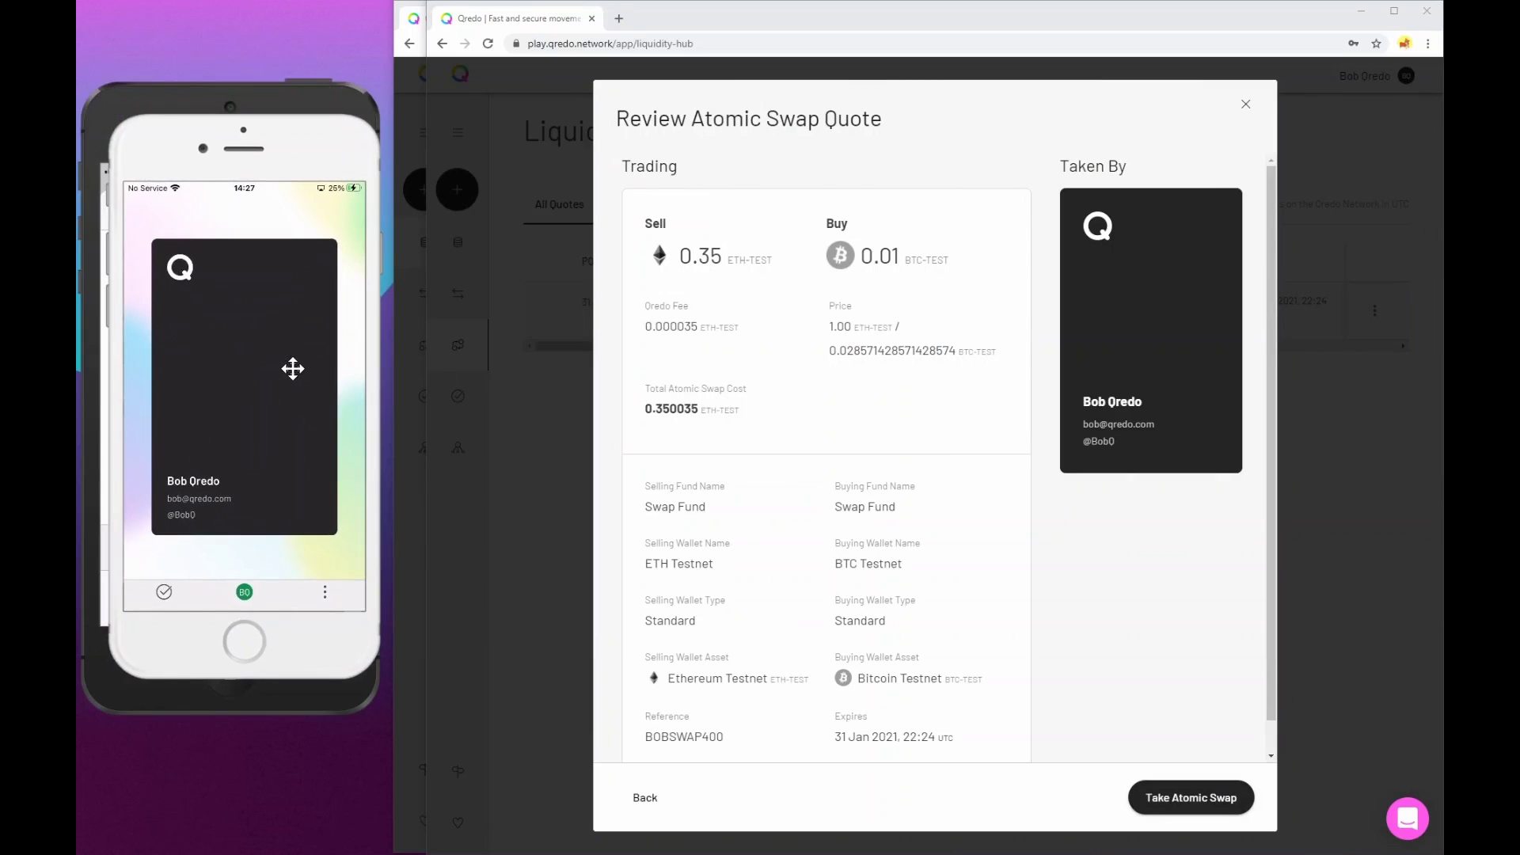
pyautogui.click(1194, 797)
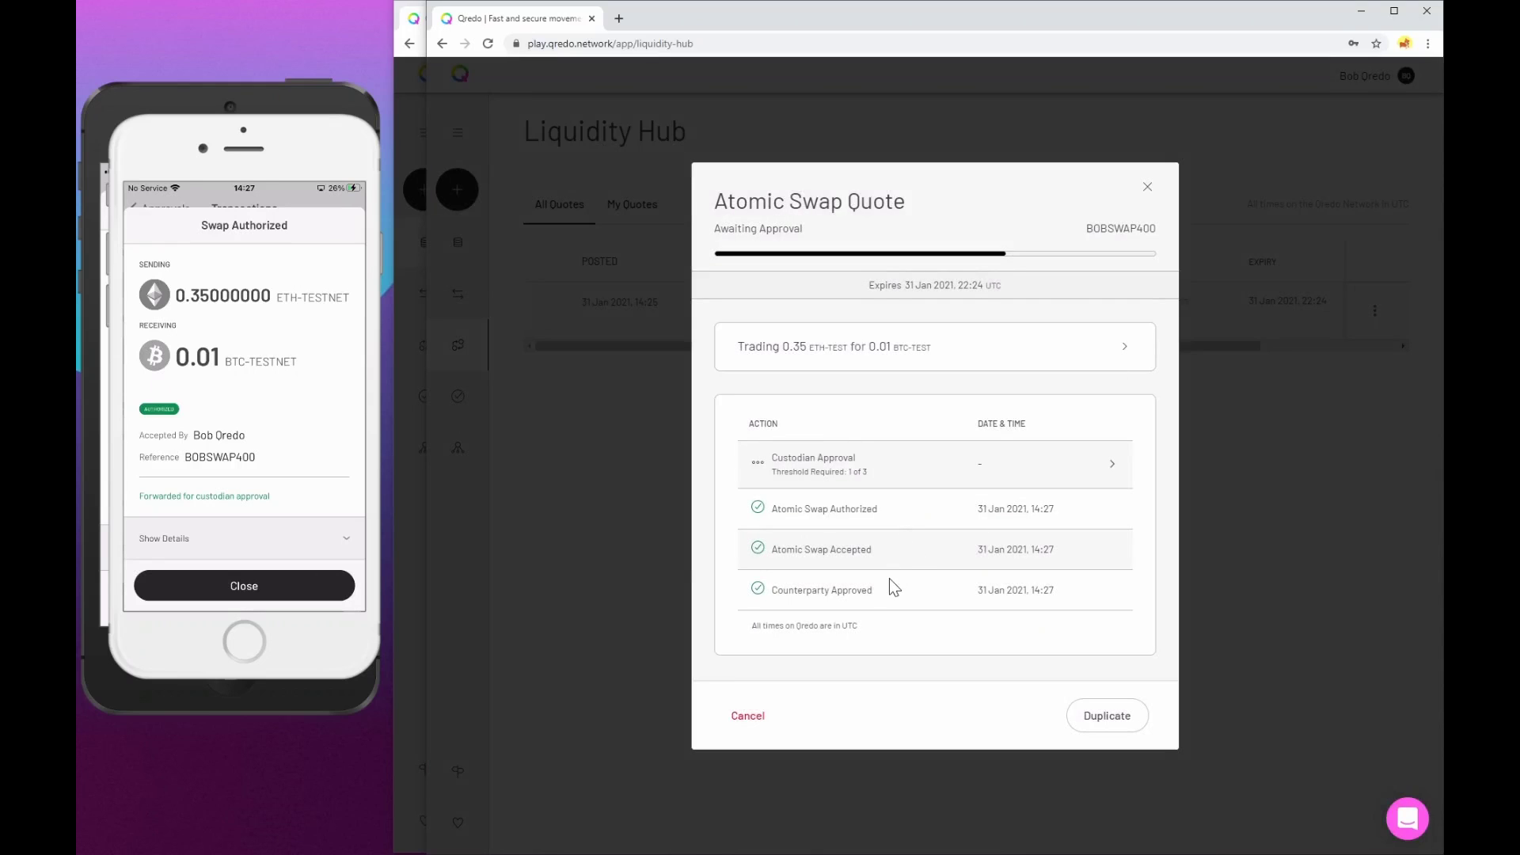
# - Review the Counterparty Approved, Accepted and Authorized steps, then expand Custodian Approval until BOBSWAP400 completes
pyautogui.doubleClick(851, 590)
pyautogui.doubleClick(850, 550)
pyautogui.tripleClick(854, 508)
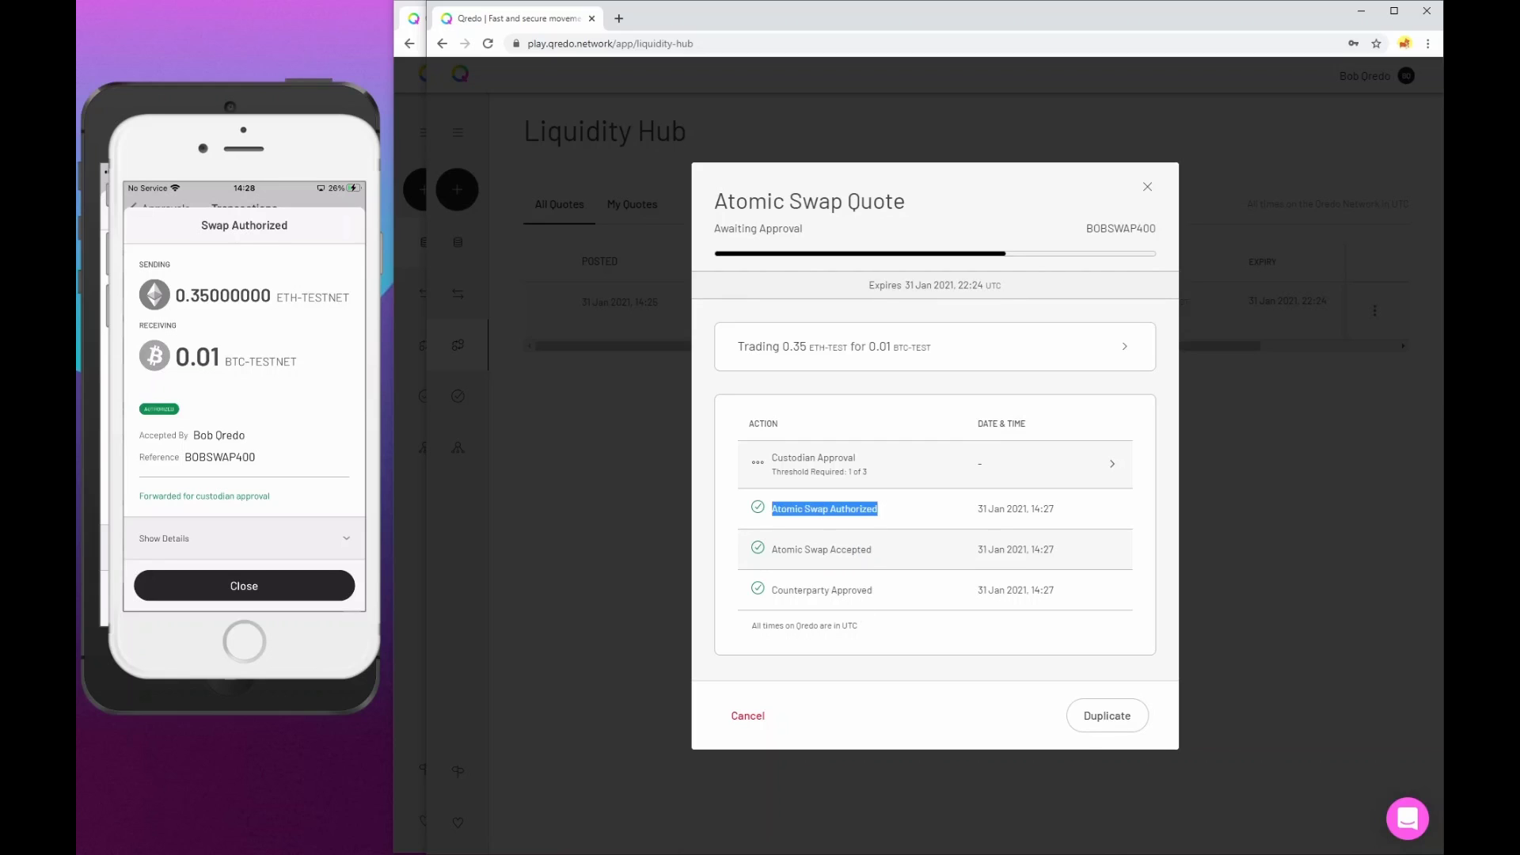
pyautogui.click(857, 467)
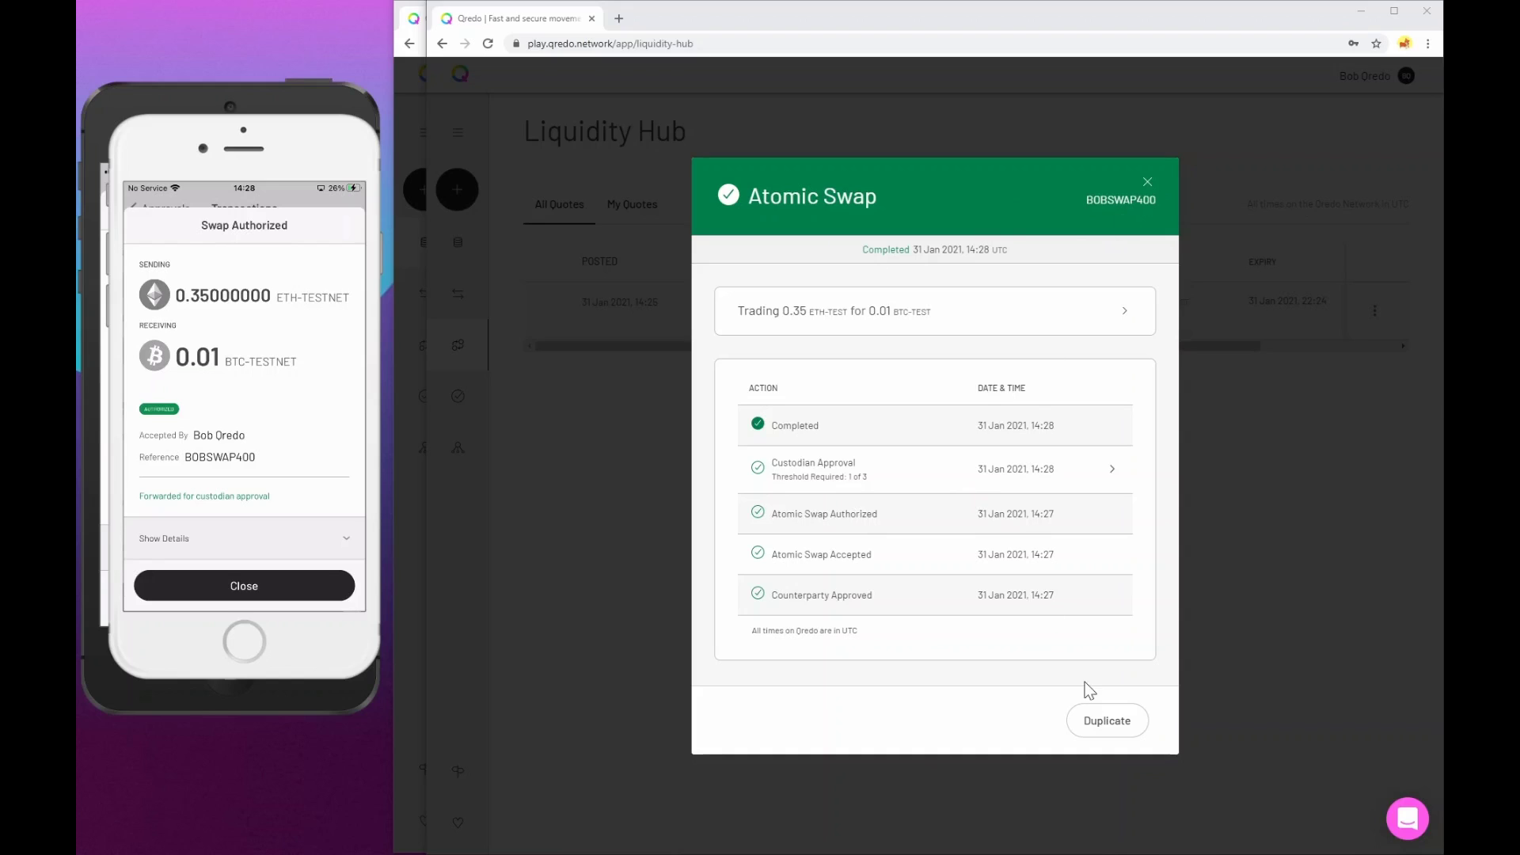
# - Check which custodian approved, close the completed swap details, and reload the Liquidity Hub
pyautogui.click(933, 461)
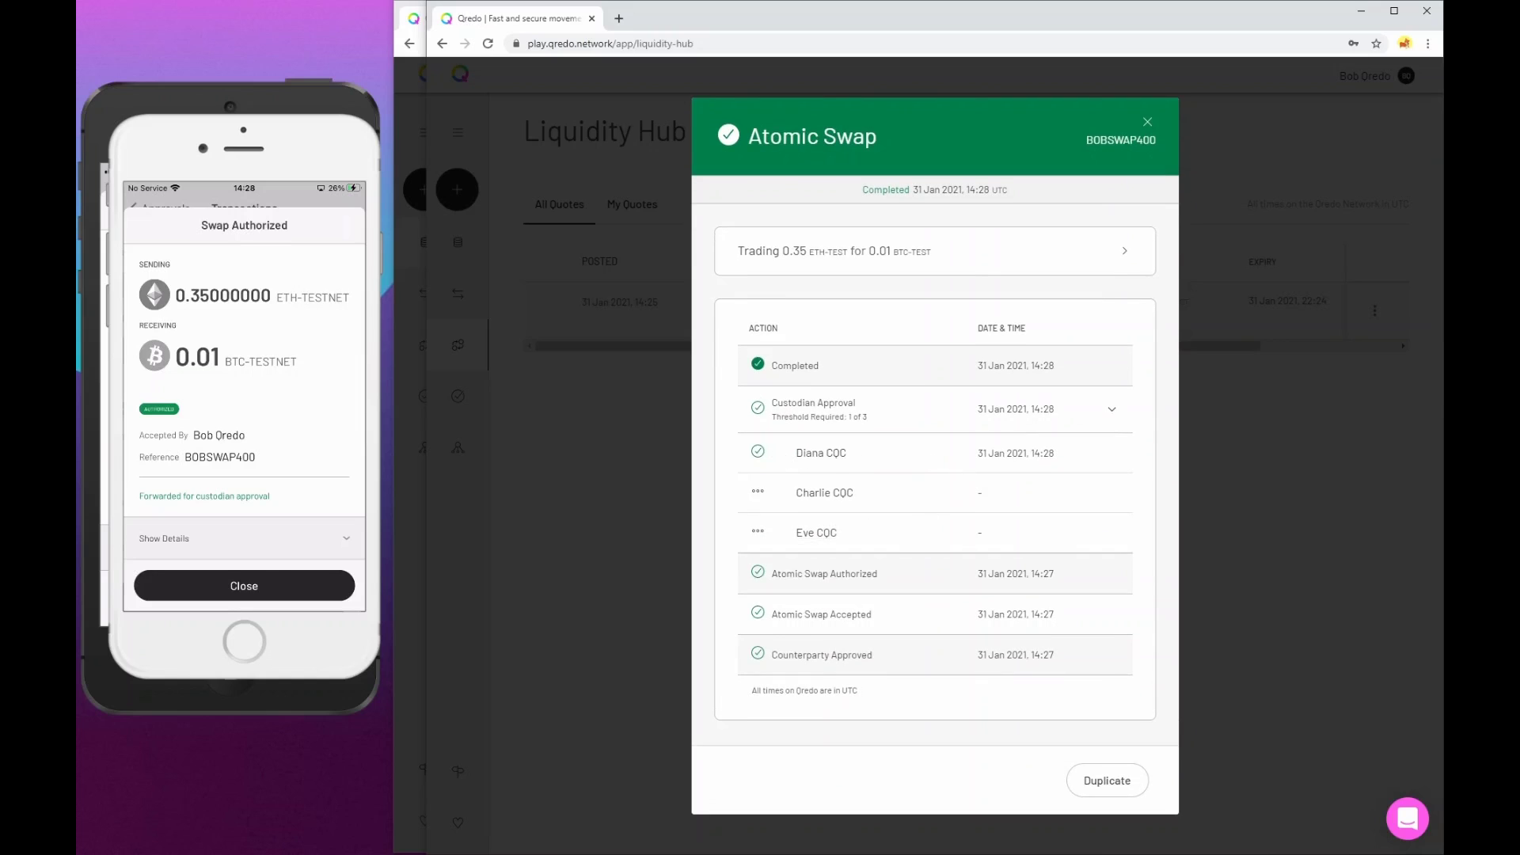
pyautogui.click(1146, 122)
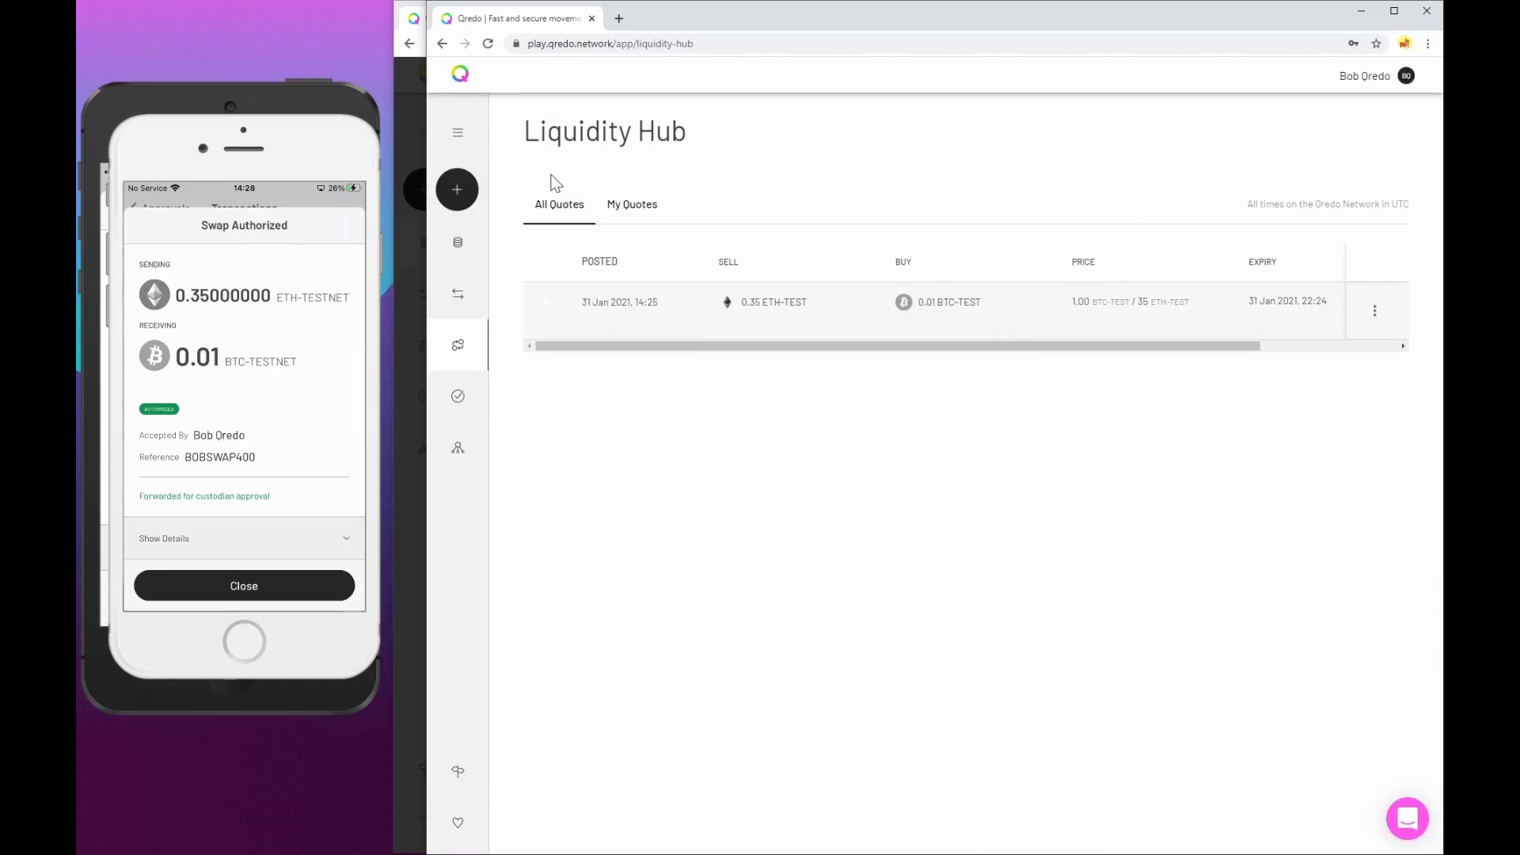
pyautogui.click(488, 44)
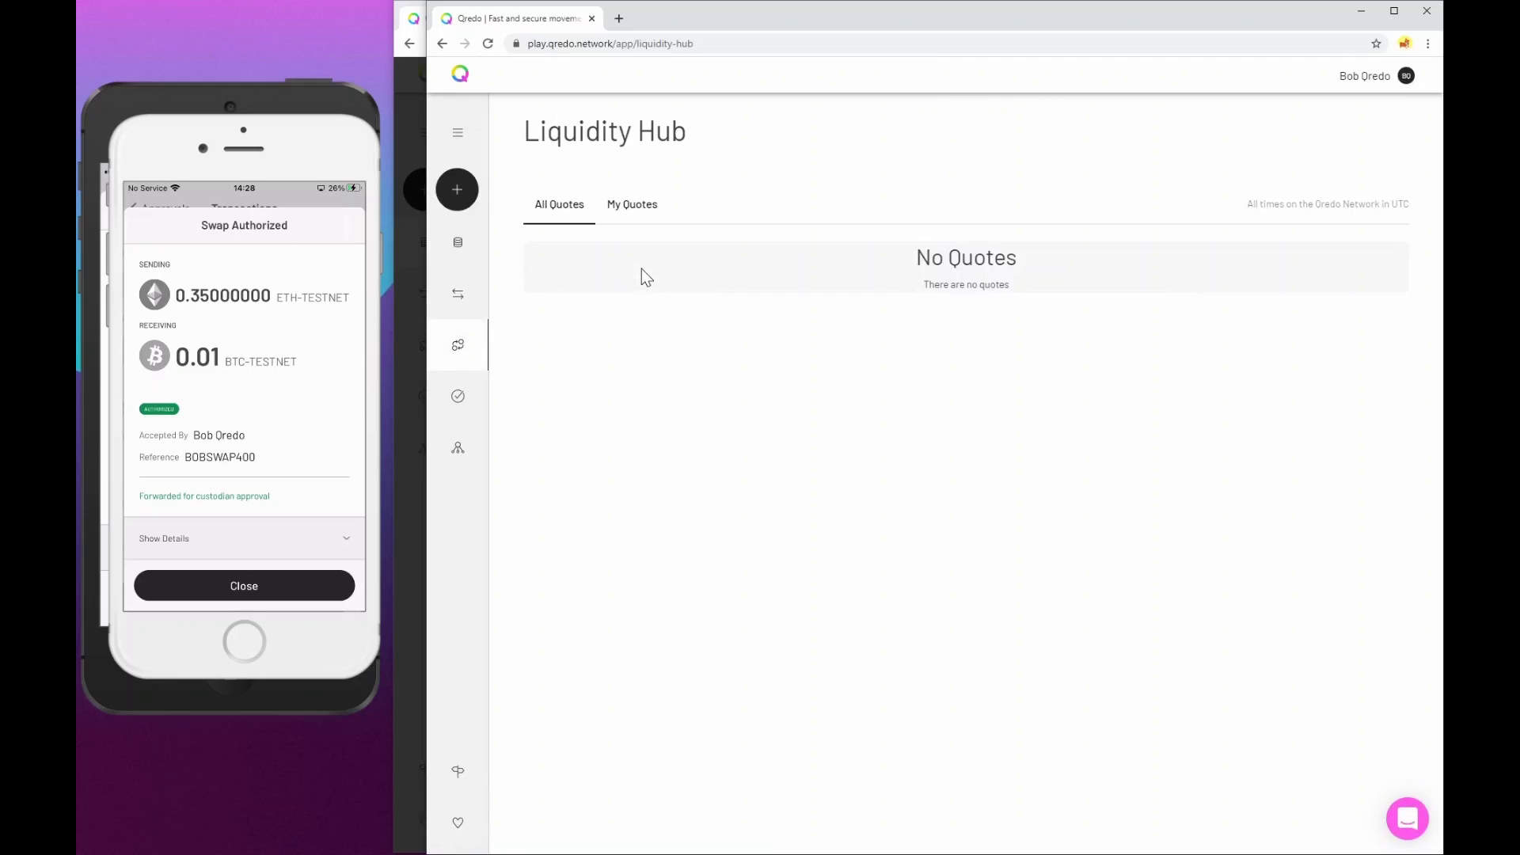
# - Open the ledger and check the outbound 0.35 ETH-TEST send referenced BOBSWAP400
pyautogui.click(460, 297)
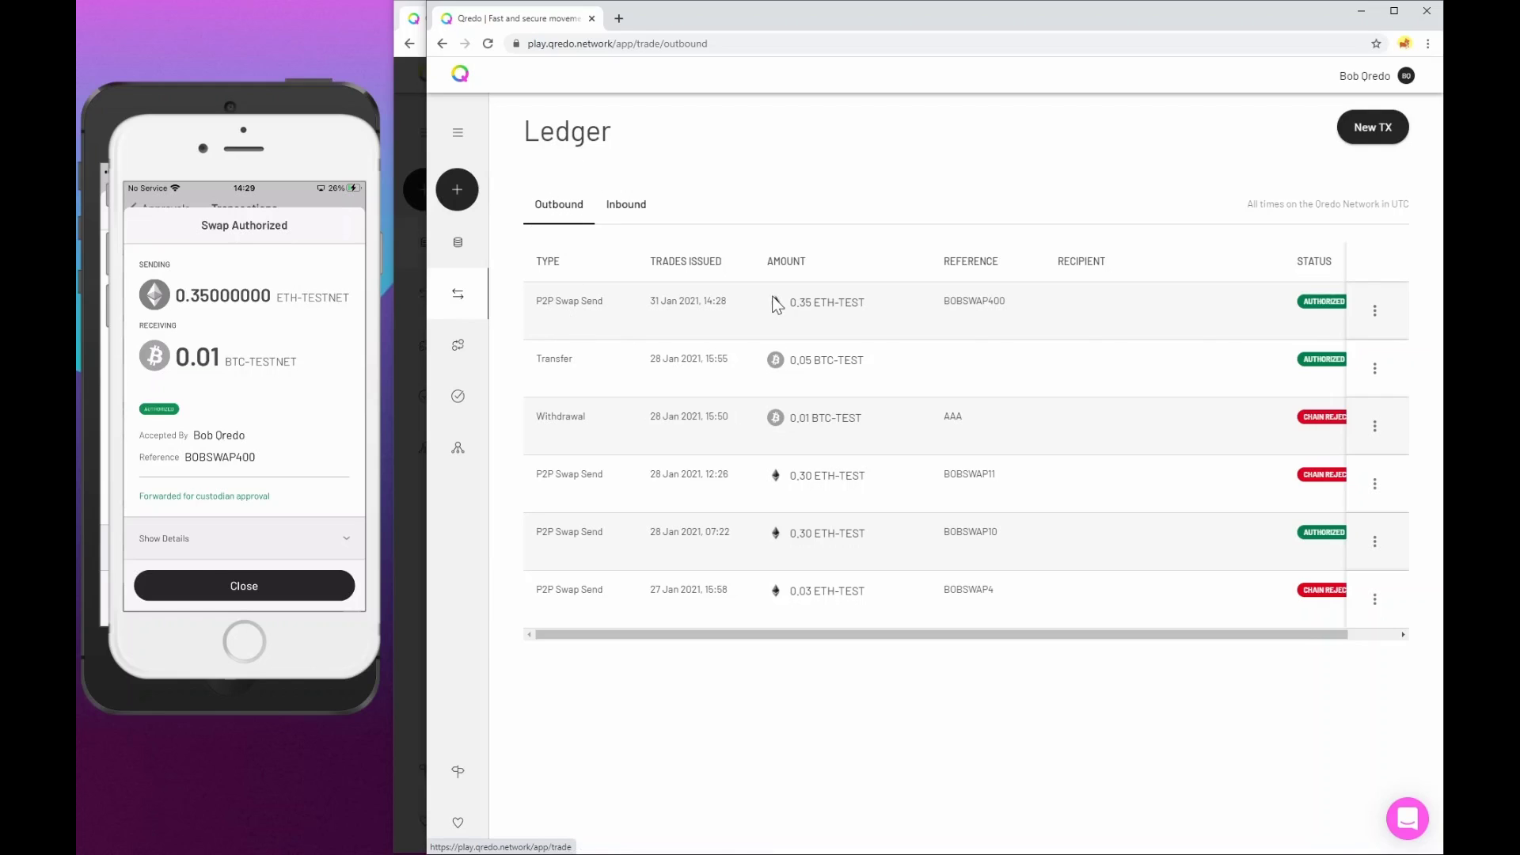
pyautogui.moveTo(790, 303); pyautogui.dragTo(871, 304)
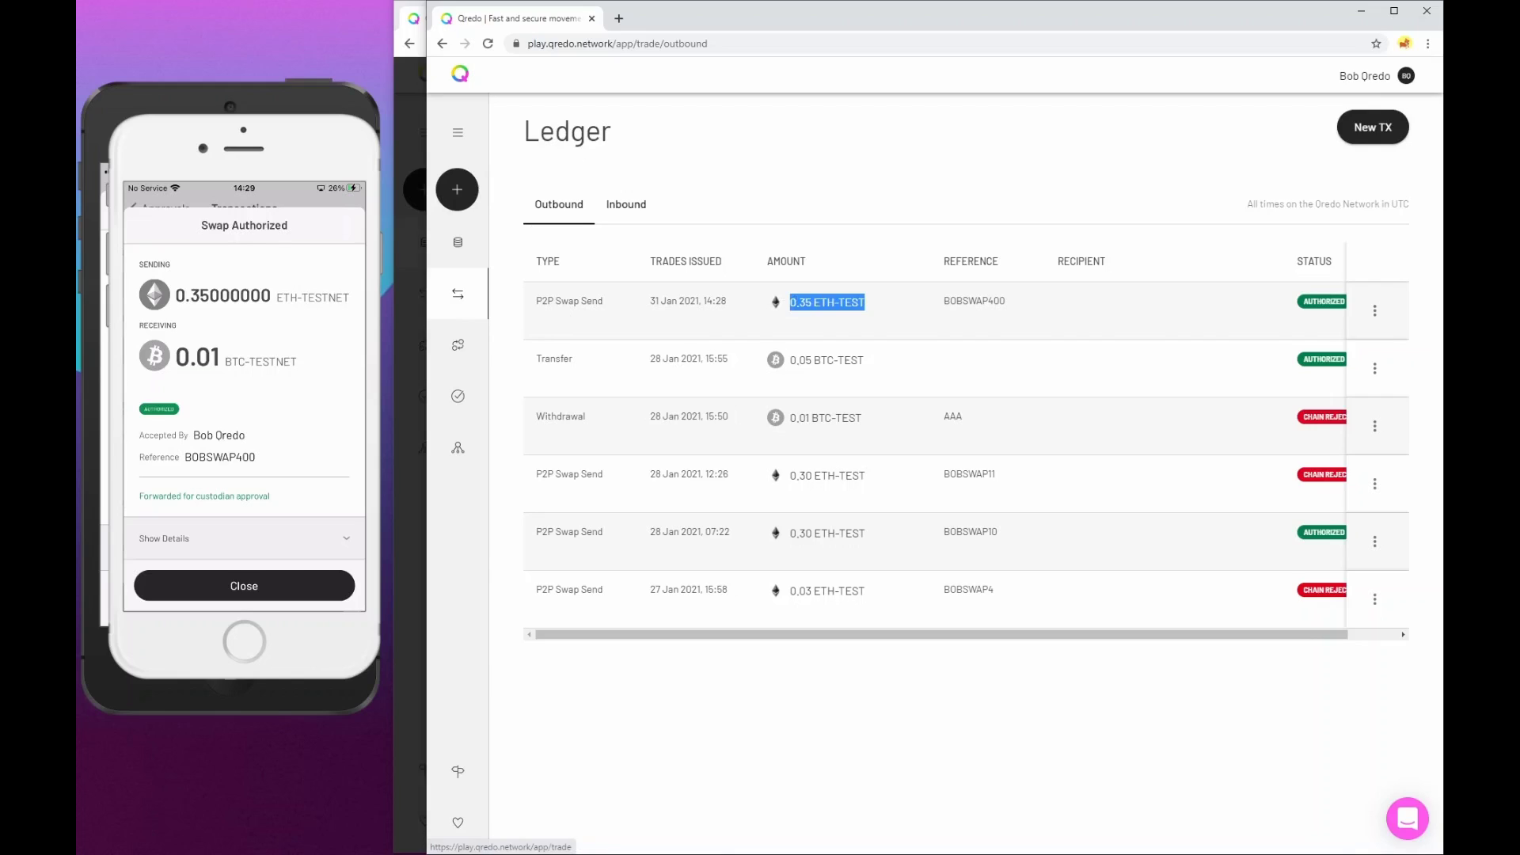
pyautogui.doubleClick(974, 301)
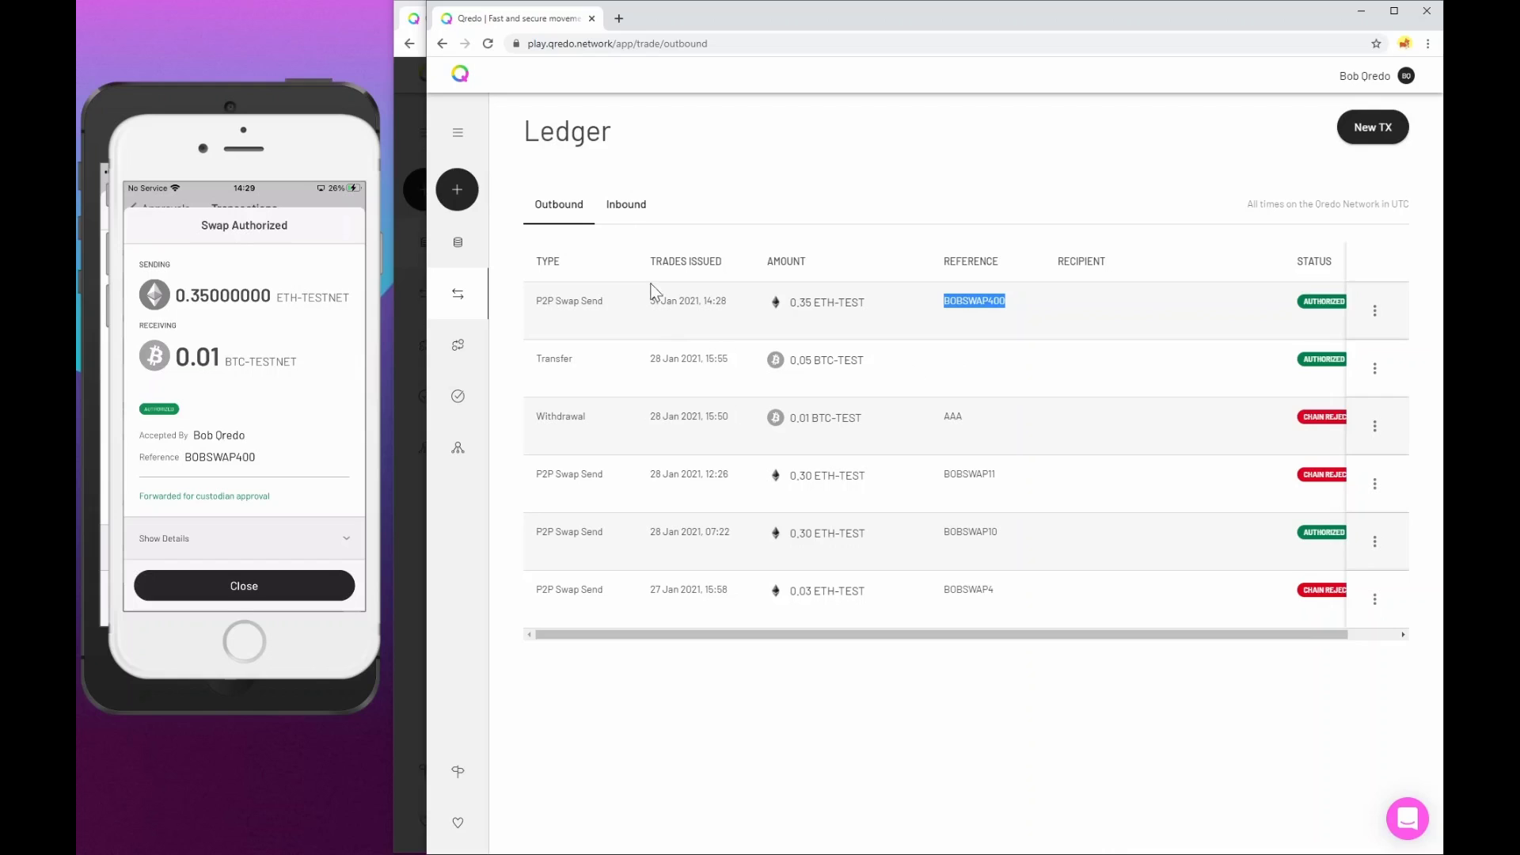
# - Check the inbound 0.01 BTC-TEST receipt referenced BOBSWAP400 is Authorized
pyautogui.click(626, 207)
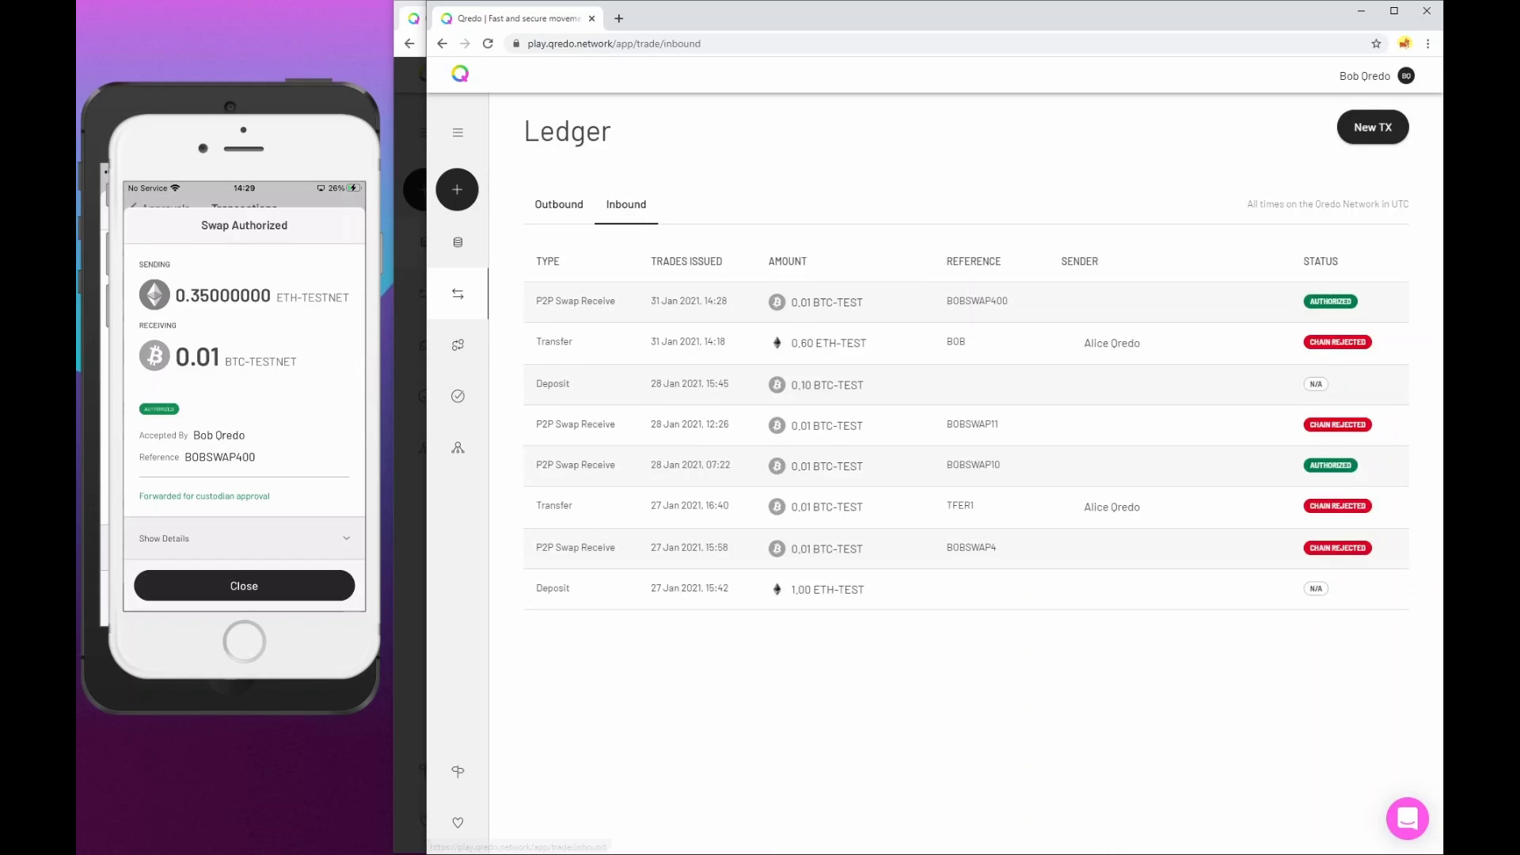
pyautogui.doubleClick(802, 301)
pyautogui.doubleClick(977, 301)
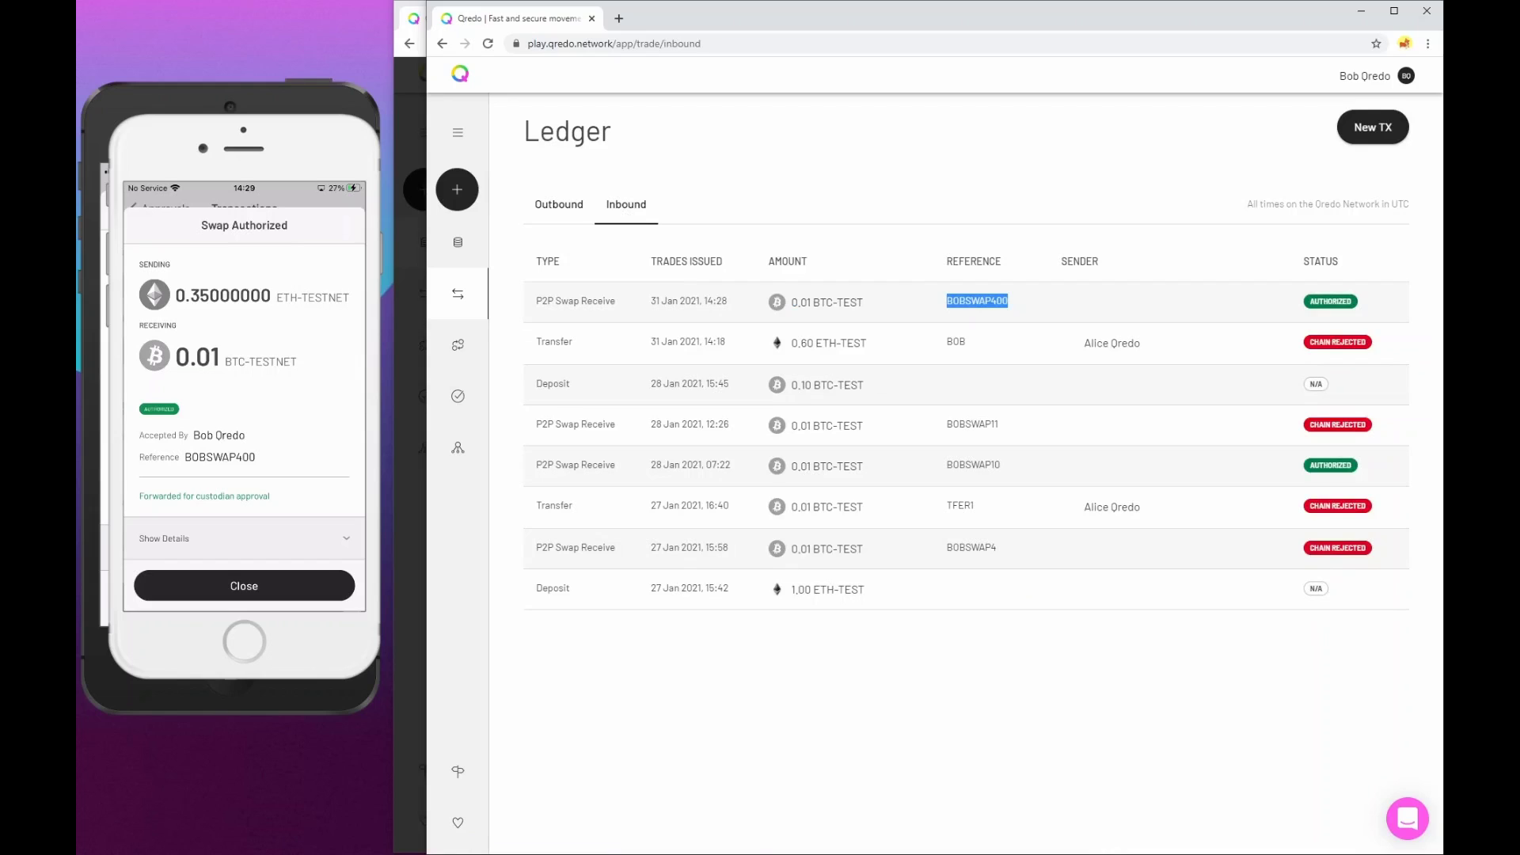